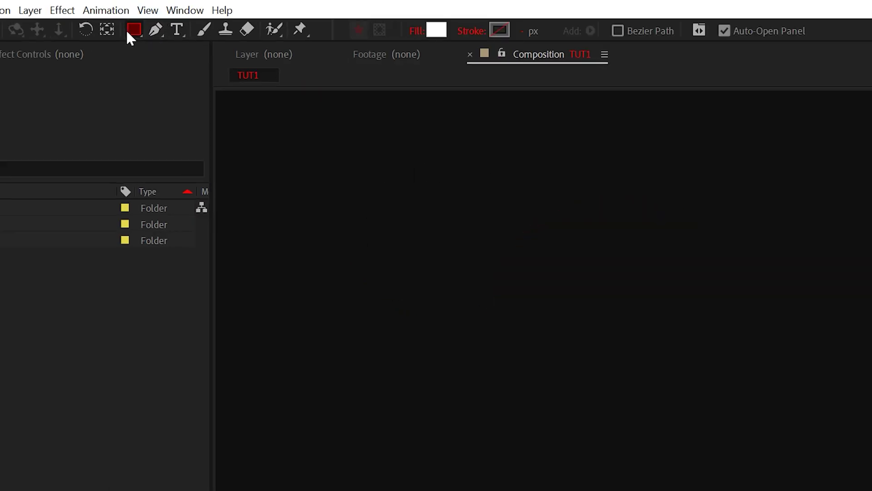
Step: Draw a solid white circle about 118 px across near the middle of the composition with the Ellipse tool
drag(127, 32, 191, 65)
drag(579, 271, 708, 400)
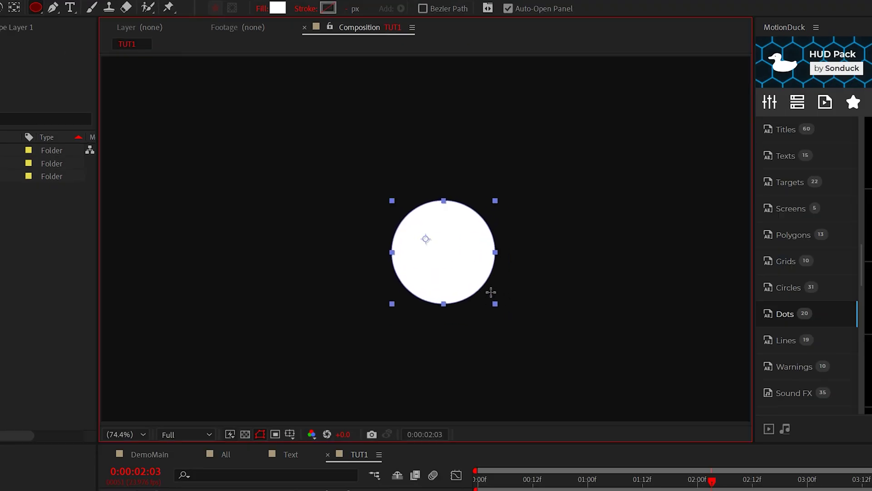
drag(491, 292, 500, 298)
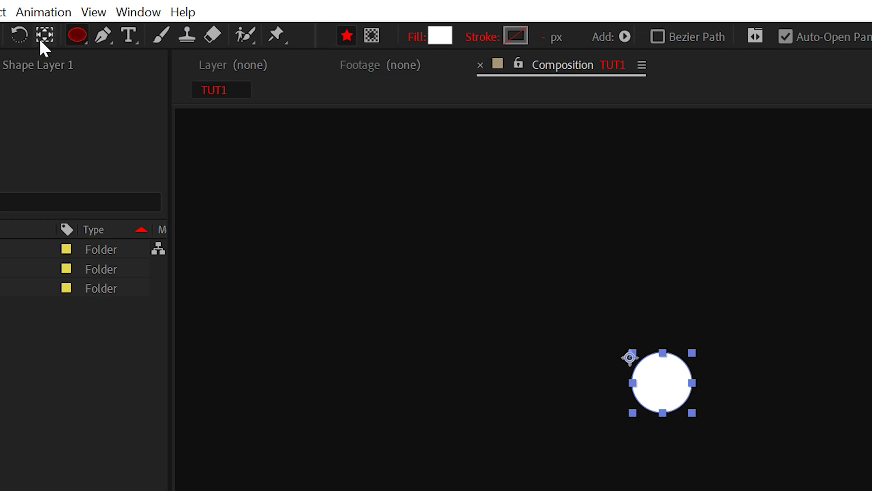
Step: Centre the circle's anchor point on the shape and align the circle to the centre of the composition
click(44, 36)
key(ctrl+alt+Home)
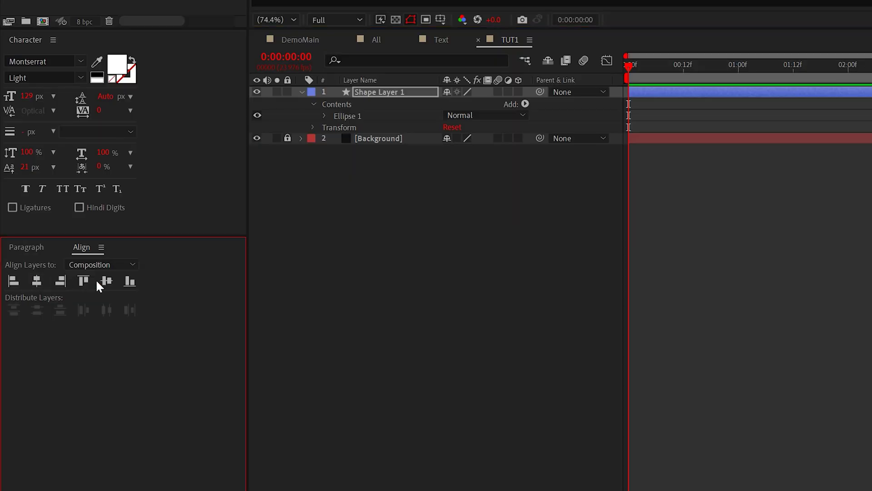
click(104, 281)
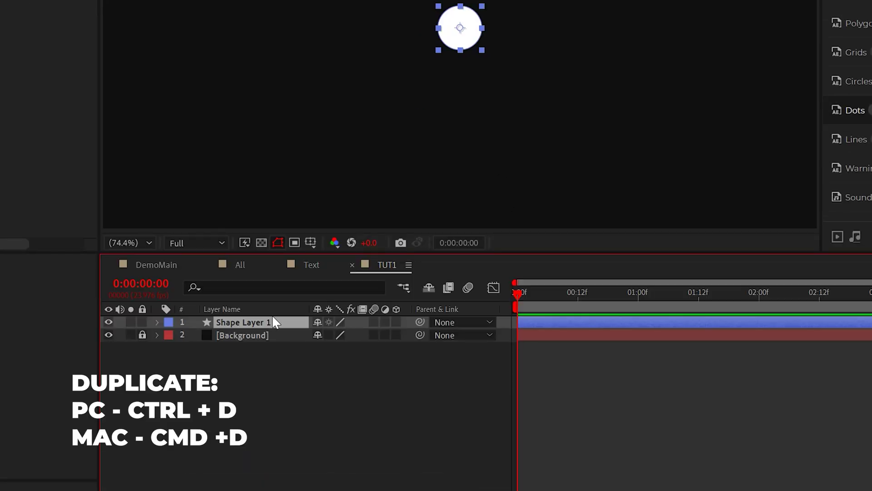
Step: Duplicate the circle layer and enlarge the copy's ellipse path to a size of about 326
key(ctrl+d)
click(157, 322)
click(171, 336)
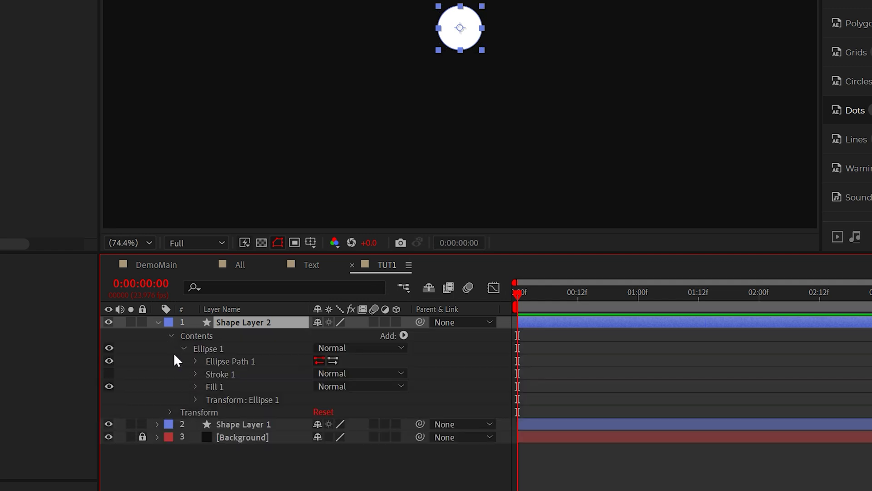
click(188, 361)
click(196, 431)
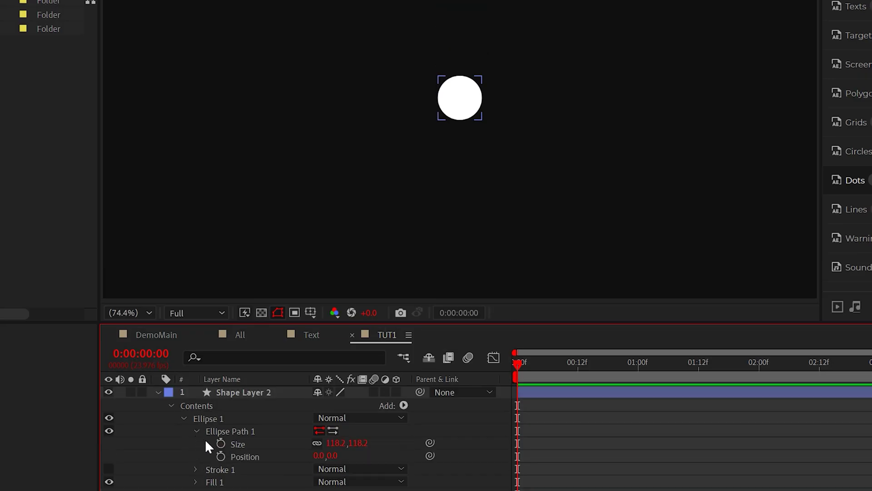
drag(342, 444, 479, 445)
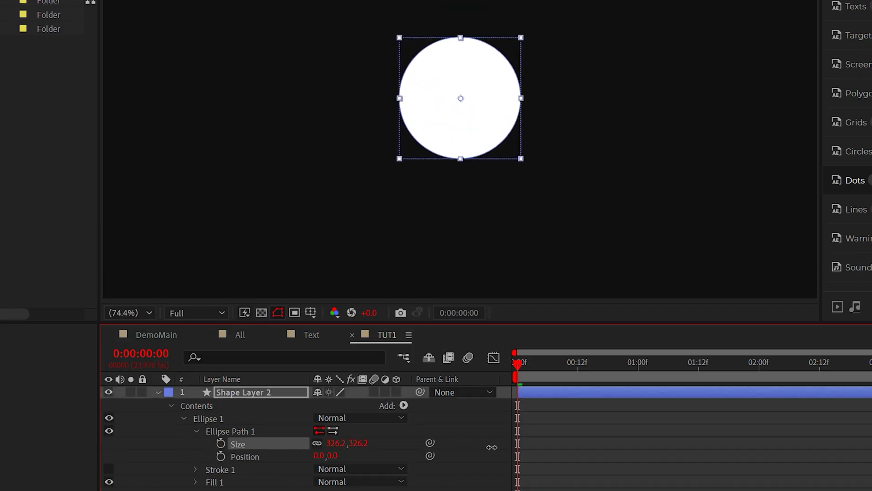
Step: Set the fill of the enlarged circle copy to None
click(197, 406)
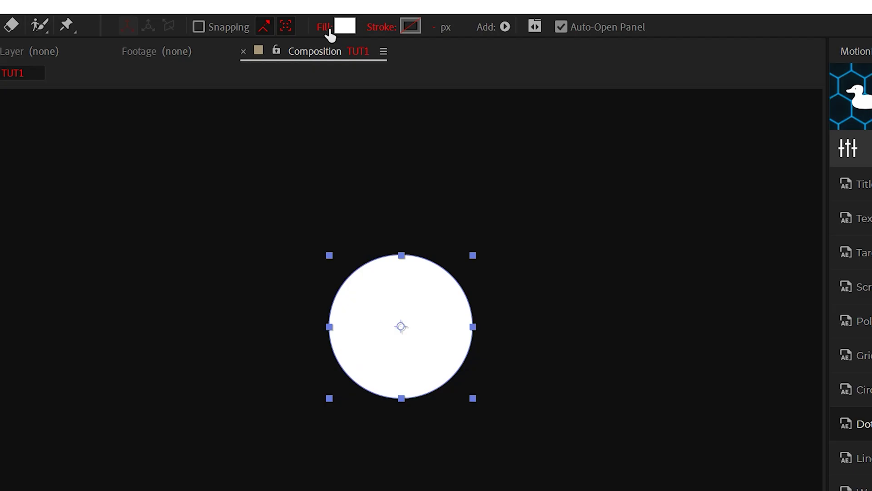
click(325, 27)
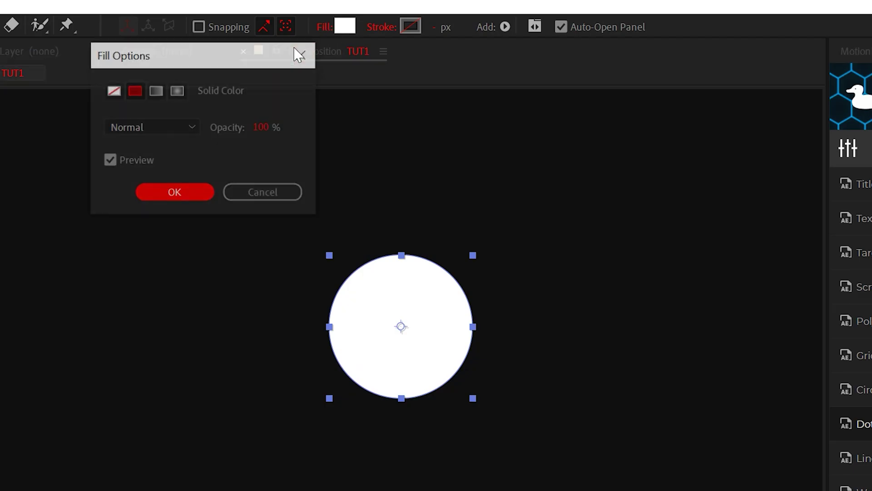
click(113, 90)
click(193, 196)
Step: Give the large circle a solid-colour stroke 10 px wide
click(380, 27)
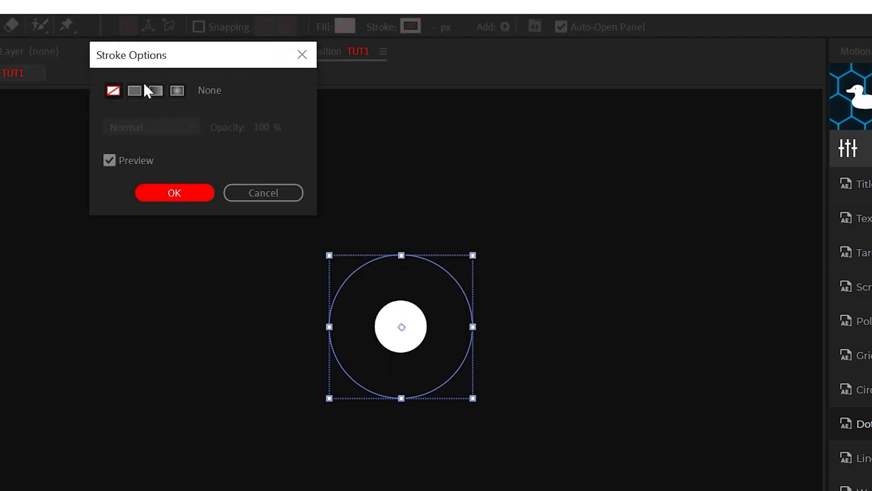
click(135, 91)
click(174, 193)
click(440, 27)
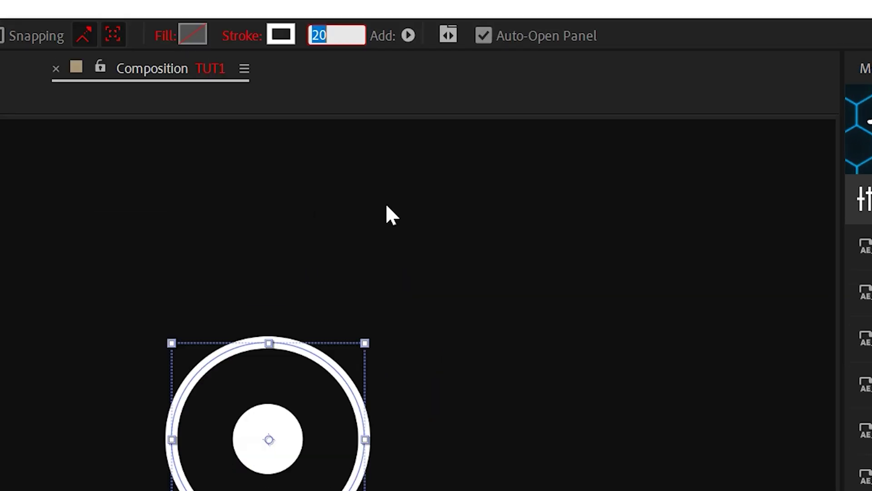
text(10)
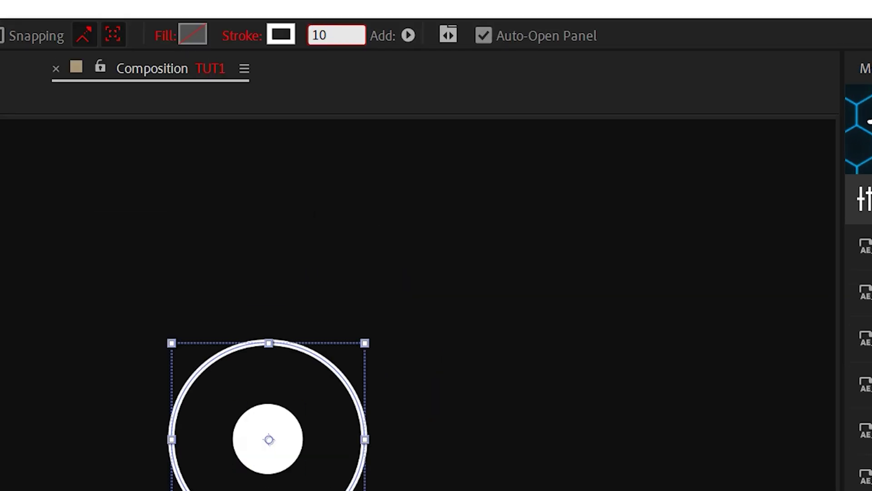
key(Return)
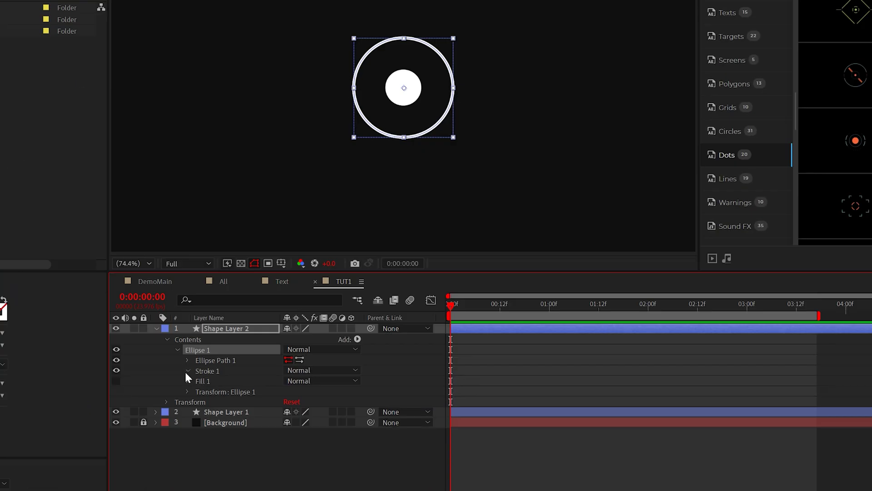
Step: Add dashes to the large ring's stroke and set the dash length to 30
click(187, 371)
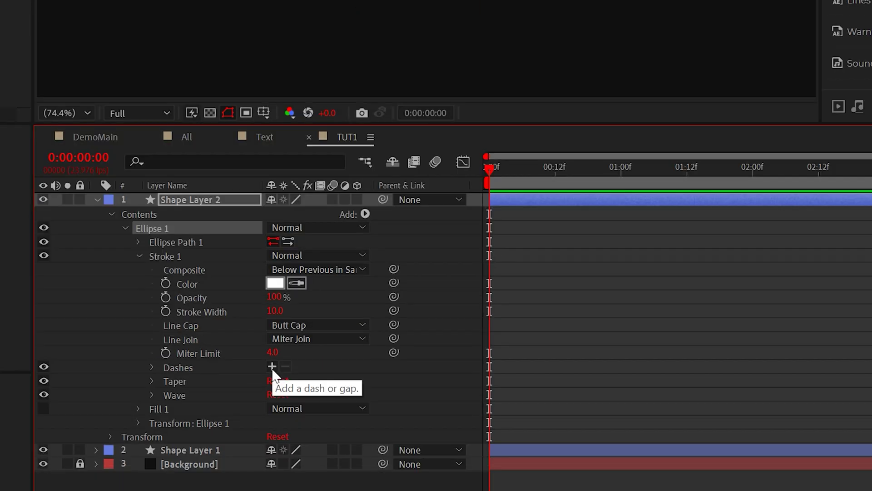
click(272, 367)
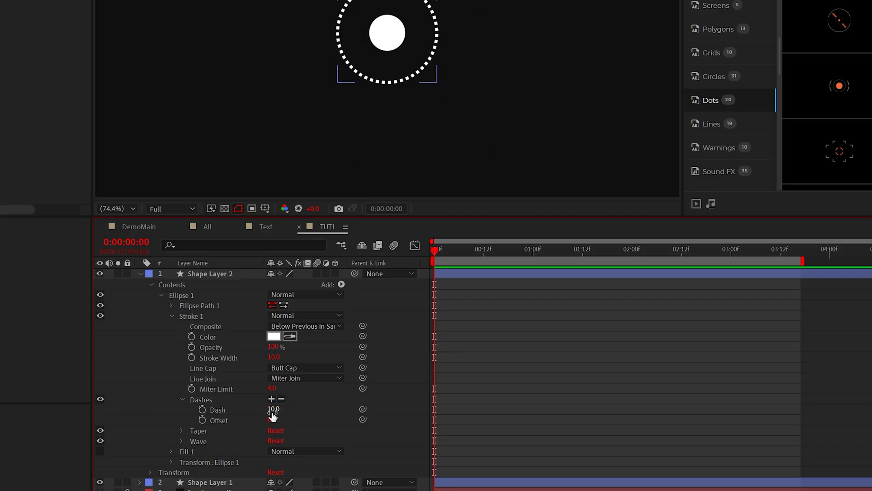
drag(274, 410, 279, 411)
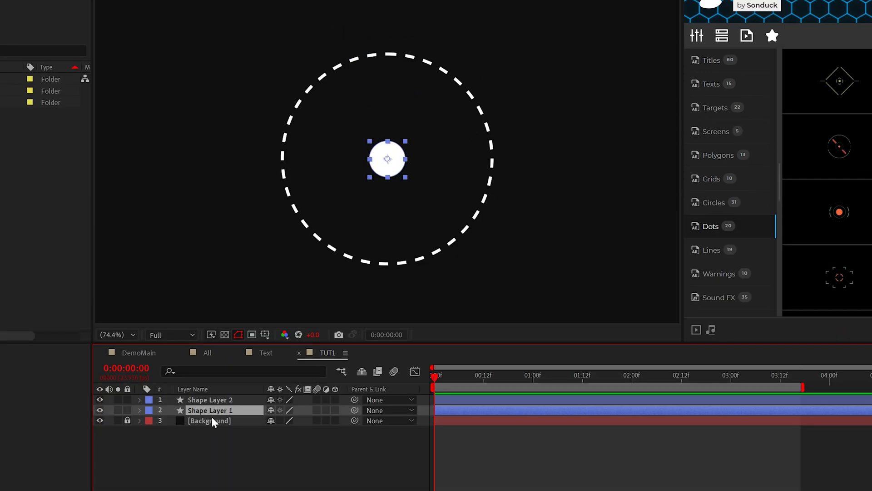
Step: Make two copies of the centre circle and place them on the dashed ring's left edge and lower-right edge
key(ctrl+d)
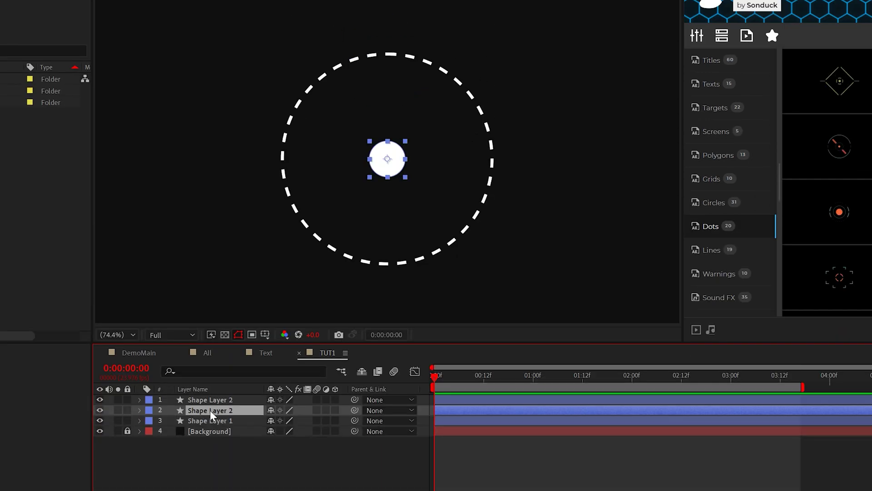
key(ctrl+])
drag(387, 158, 278, 139)
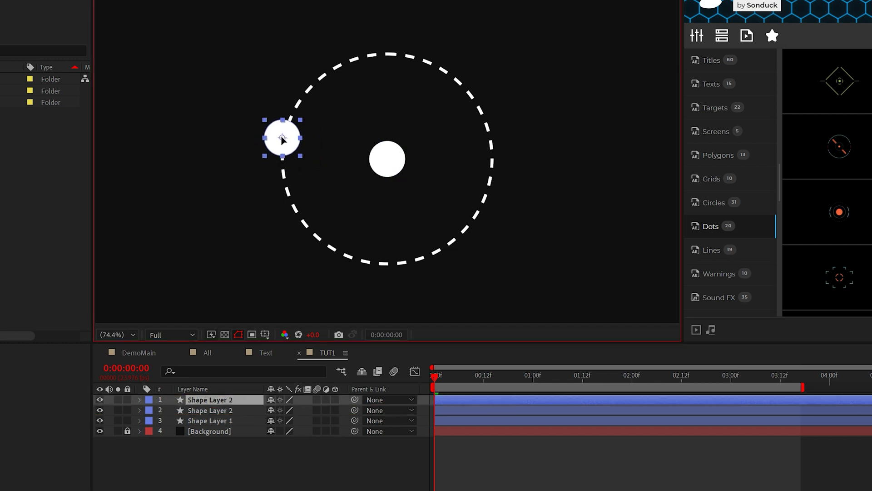
key(ctrl+d)
drag(287, 146, 469, 206)
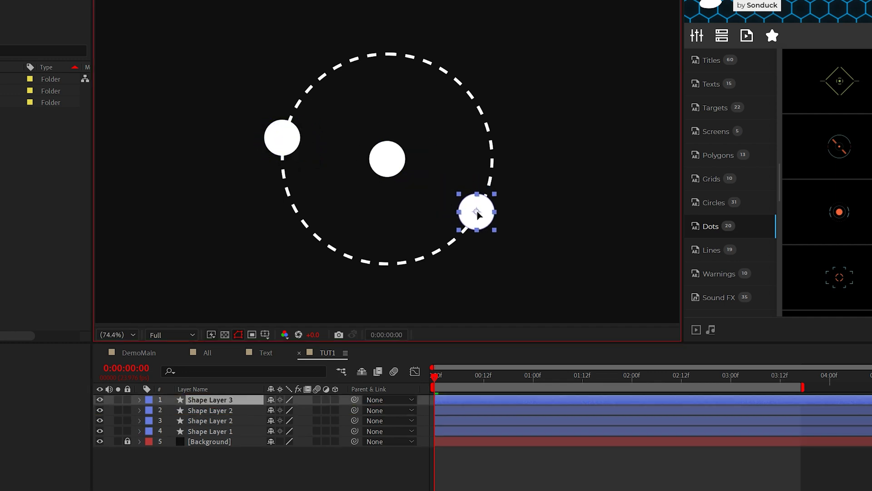
Step: Duplicate the circle on the ring's left edge and give the copy a solid-colour stroke and no fill
click(226, 410)
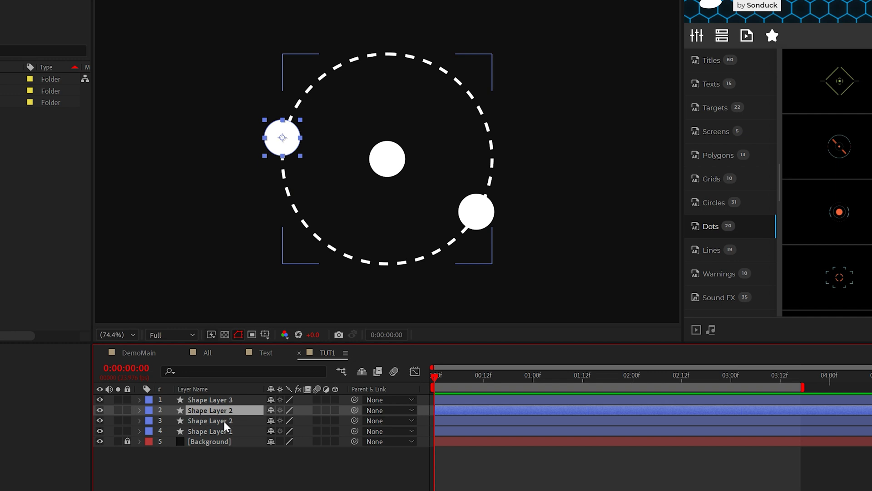
key(ctrl+d)
click(374, 19)
click(203, 63)
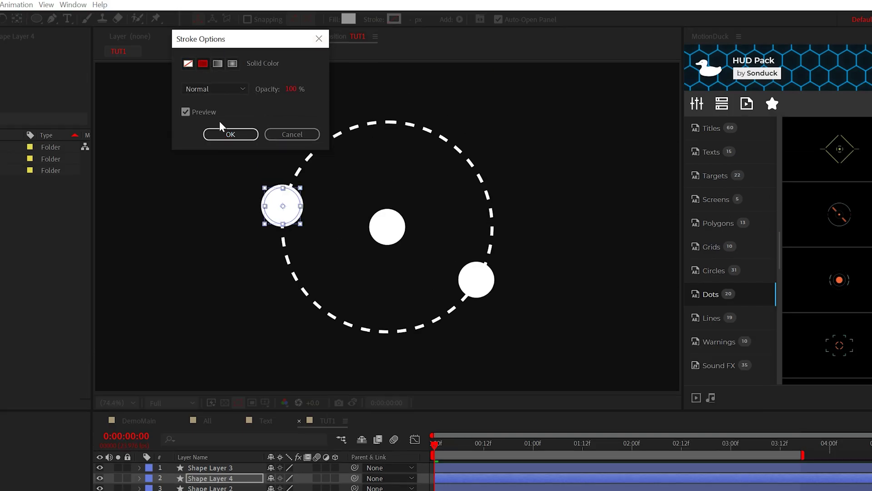
click(233, 134)
click(333, 19)
click(188, 63)
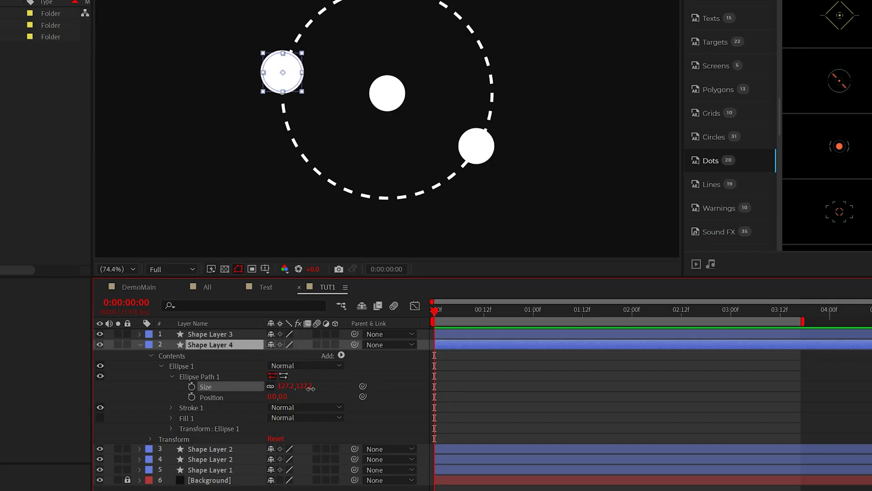
Step: Enlarge the outlined copy so it surrounds the left dot and set its stroke width to 5 px
drag(335, 386, 332, 388)
click(422, 21)
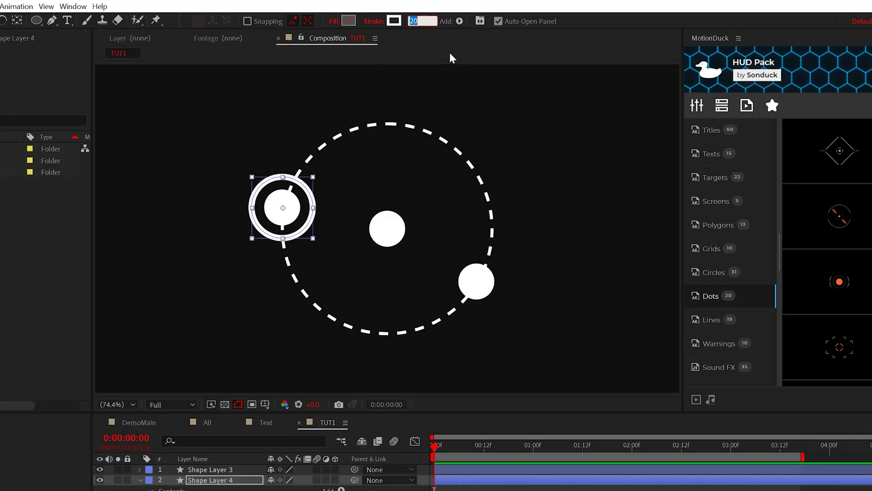
text(5)
key(Return)
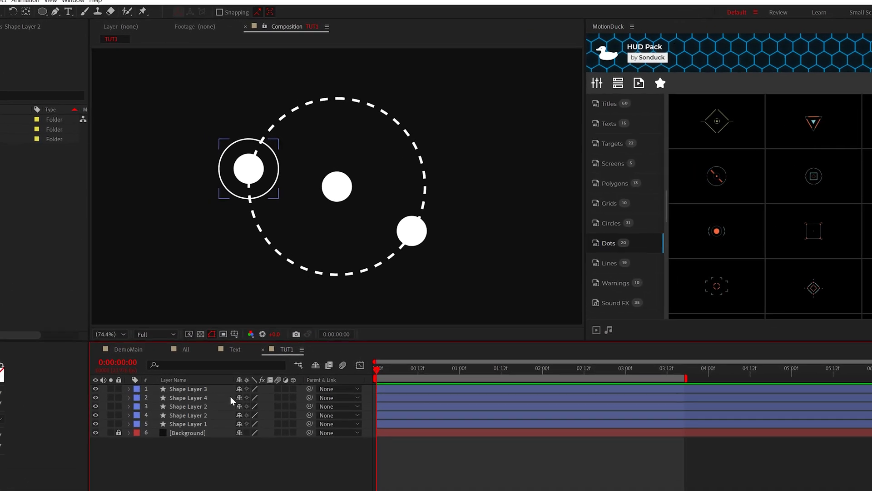
Step: Convert the dashed ring's ellipse path to a Bezier path
click(218, 215)
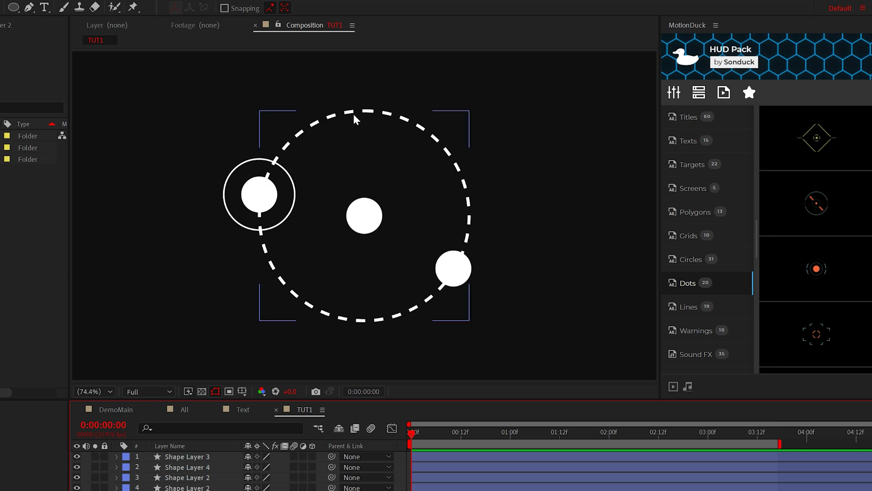
click(206, 486)
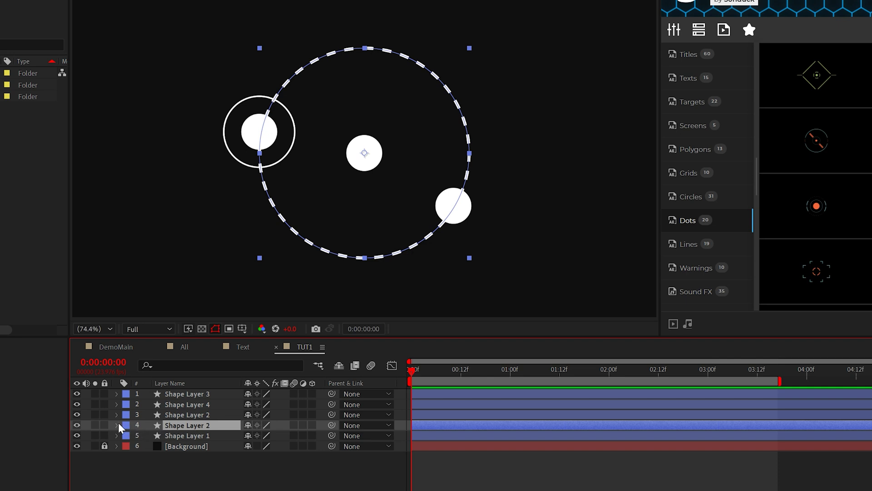
click(117, 425)
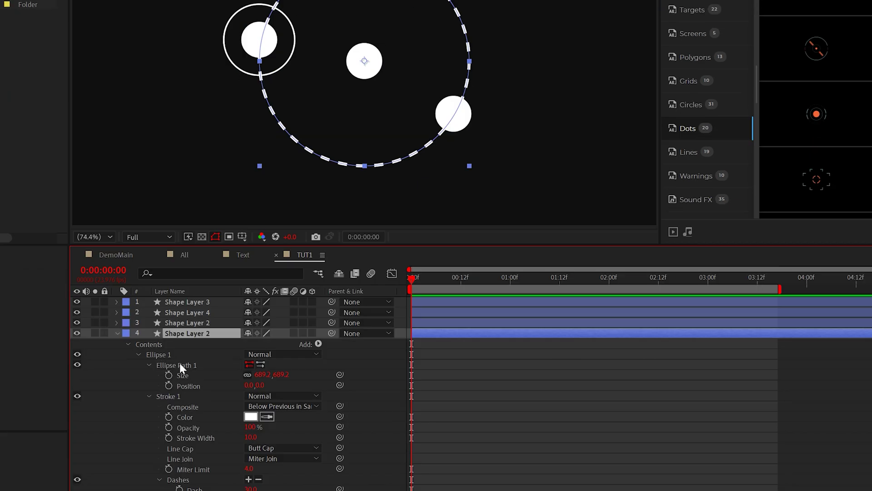
click(180, 455)
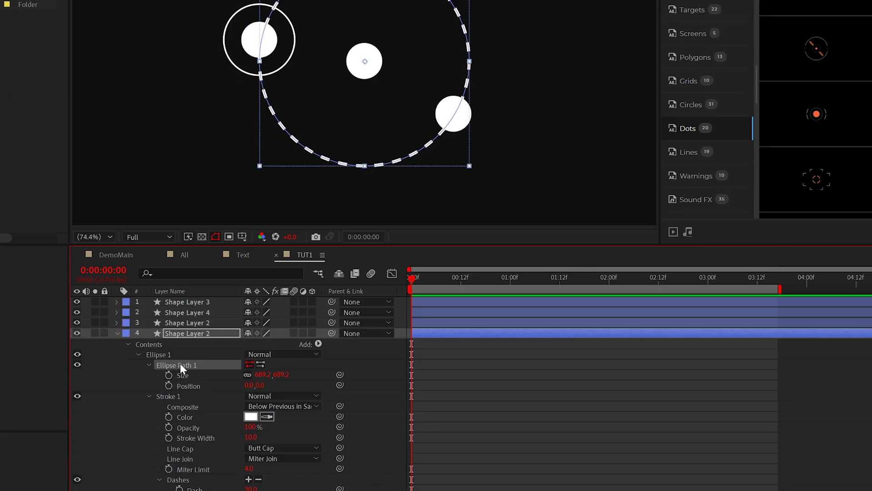
right_click(180, 455)
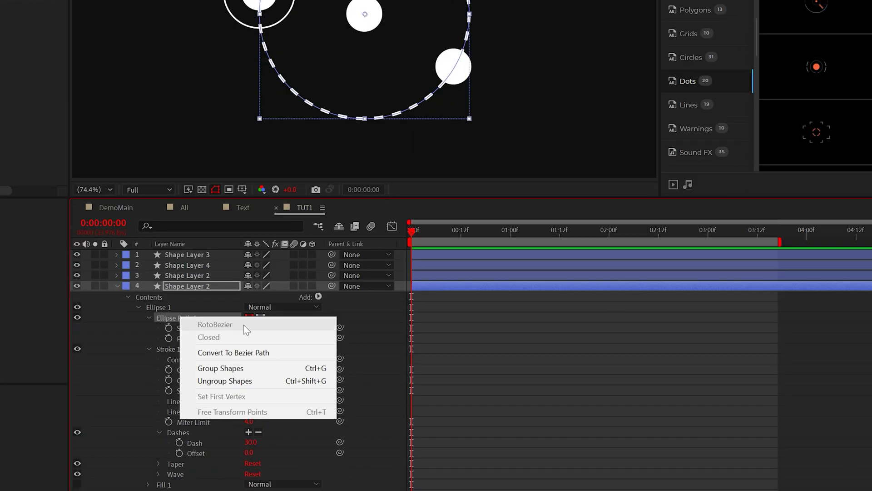
click(249, 353)
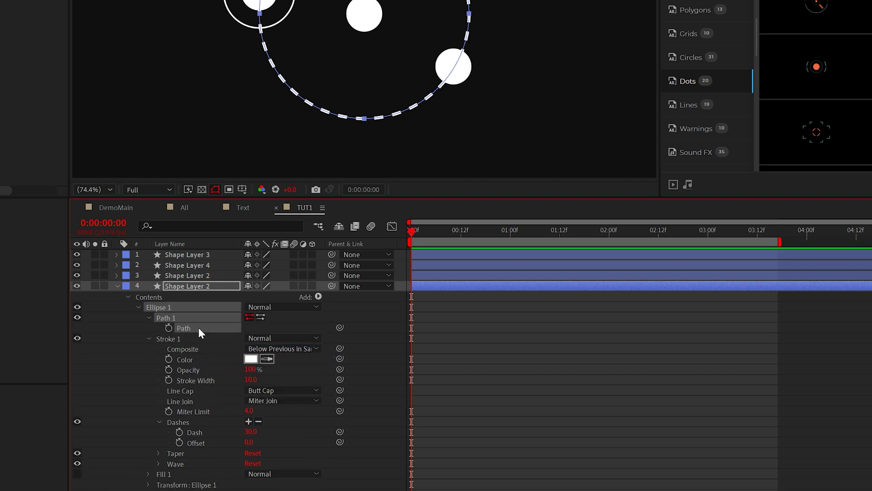
Step: Copy the dashed ring's path into the Position property of the solid dot on the ring's left edge
click(118, 286)
click(187, 276)
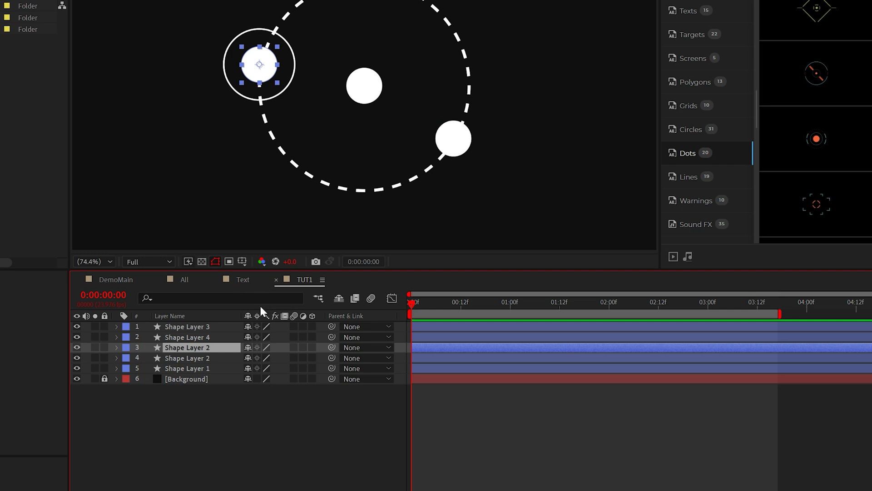
key(p)
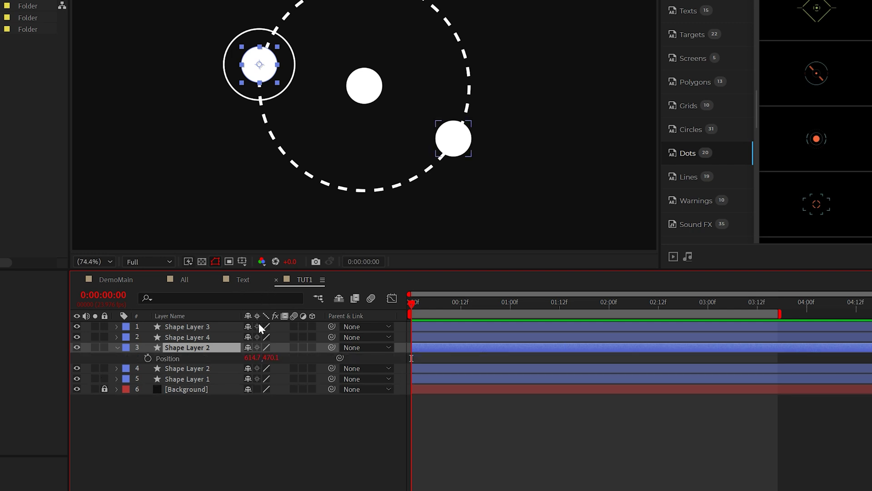
click(162, 358)
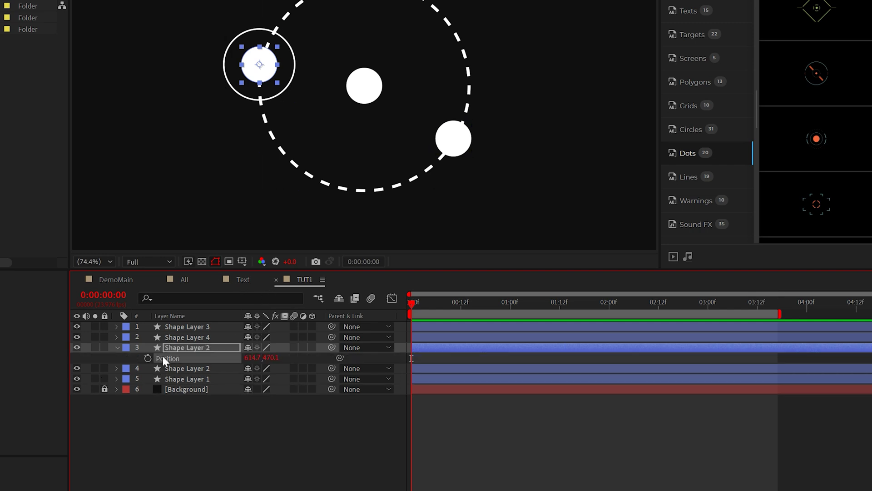
key(ctrl+v)
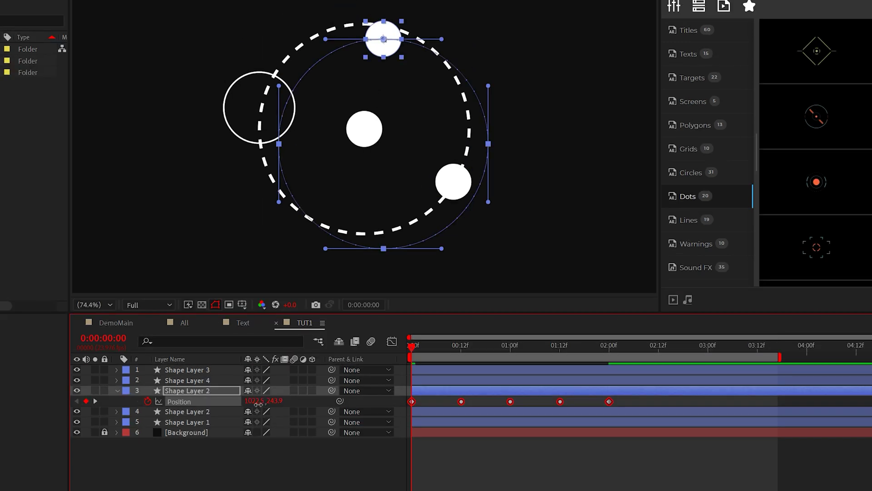
Step: Align the dot's motion path with the dashed ring and add a loopOut() expression to its Position
drag(253, 357, 215, 356)
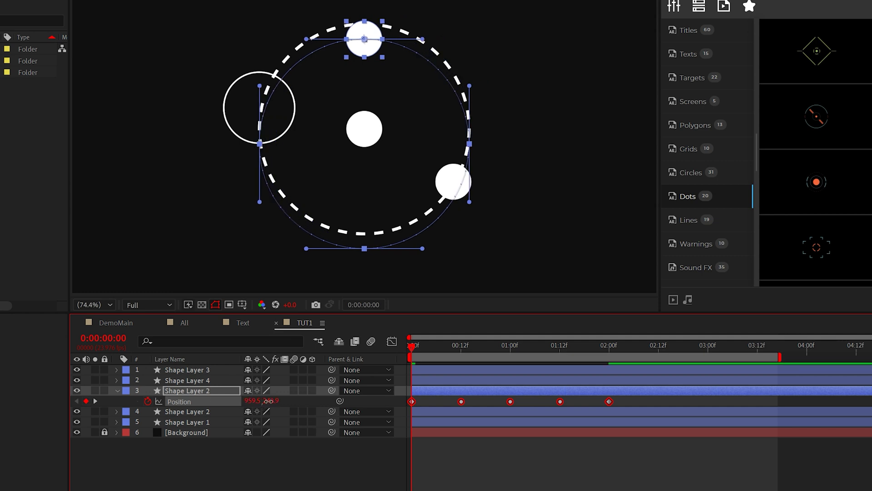
drag(269, 401, 248, 400)
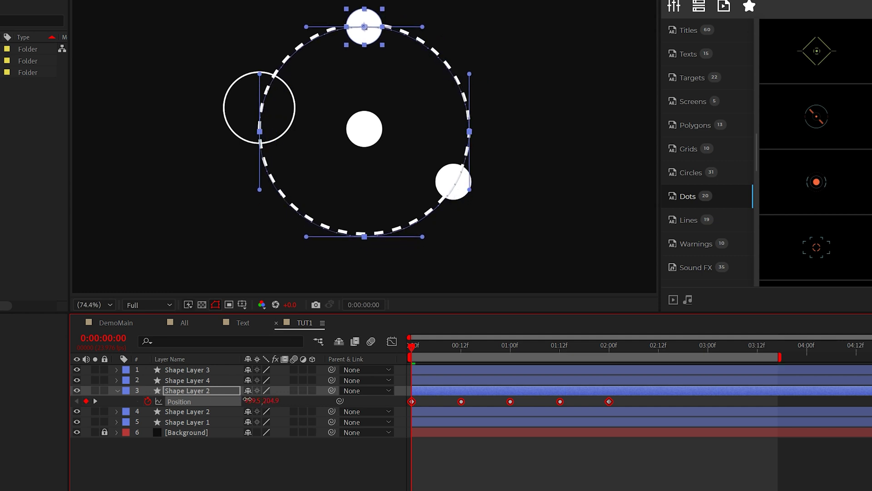
alt+click(147, 401)
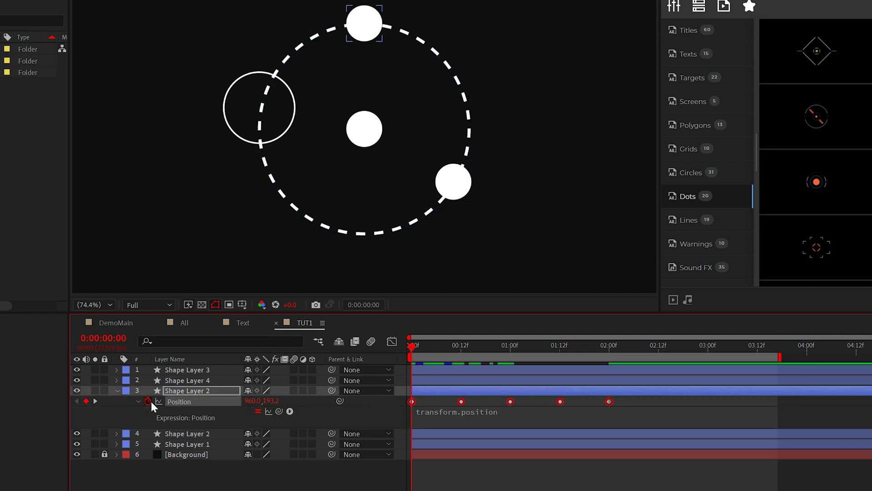
text(loopOut)
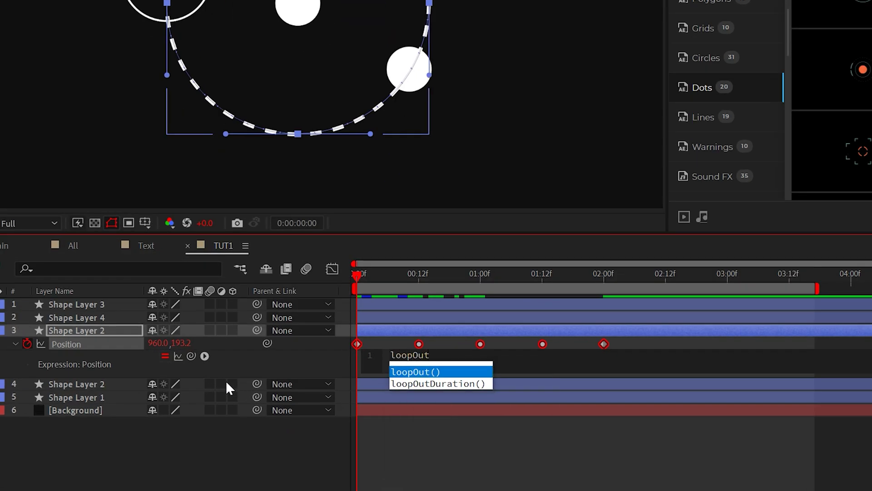
key(Return)
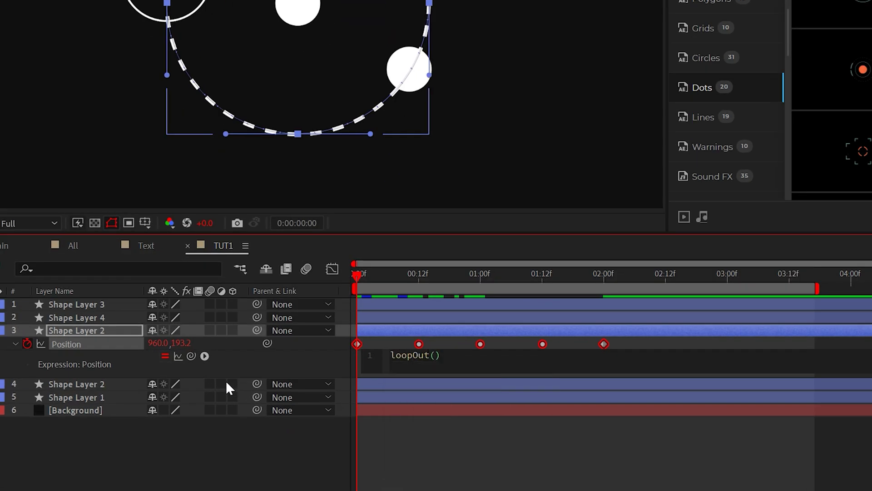
key(KP_Enter)
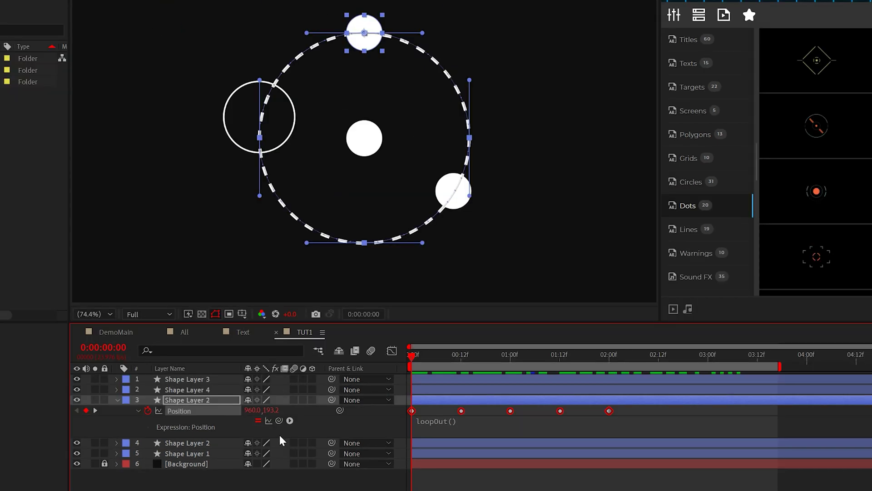
Step: Apply the same motion path to the outlined circle and the lower dot, offsetting the lower dot earlier in time, and preview the animation
click(183, 392)
key(ctrl+v)
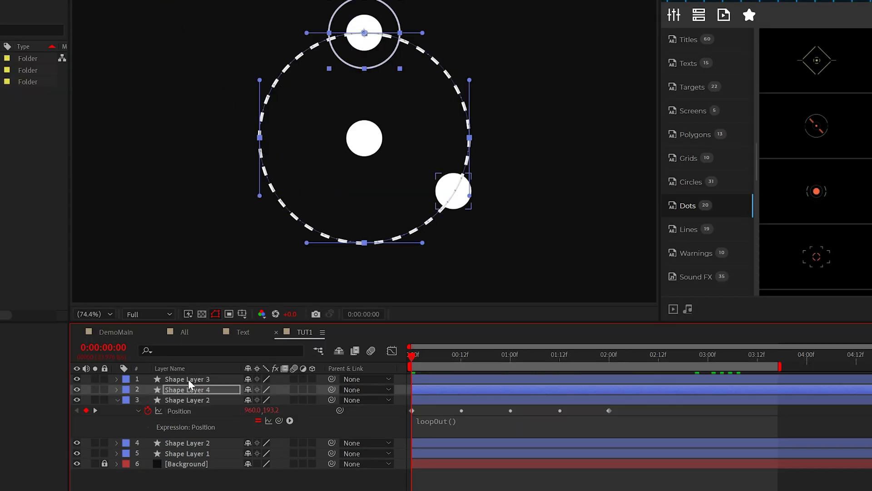
click(195, 379)
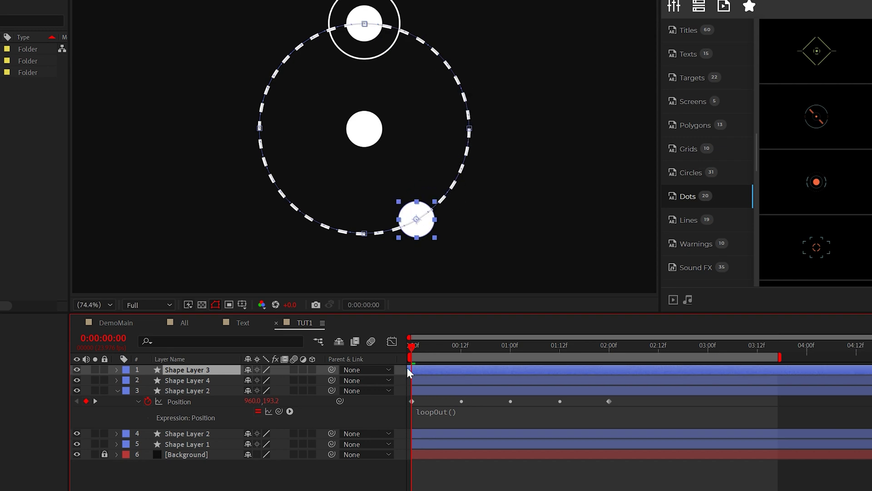
key(space)
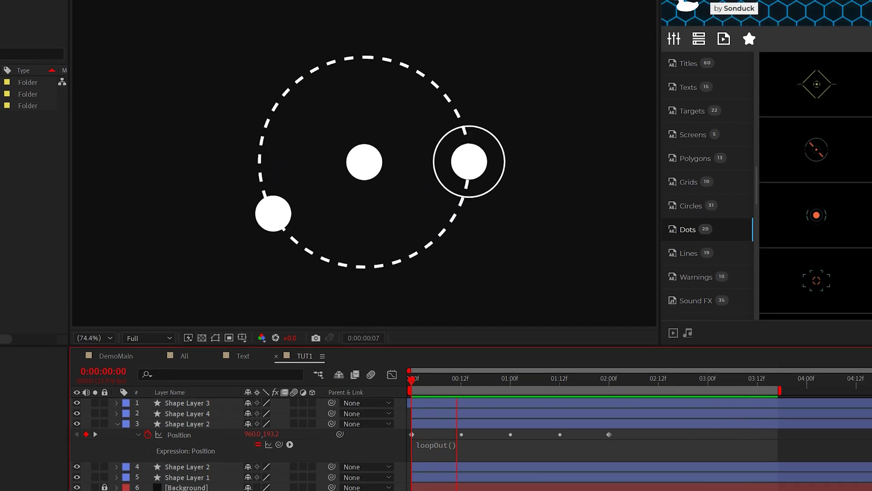
key(space)
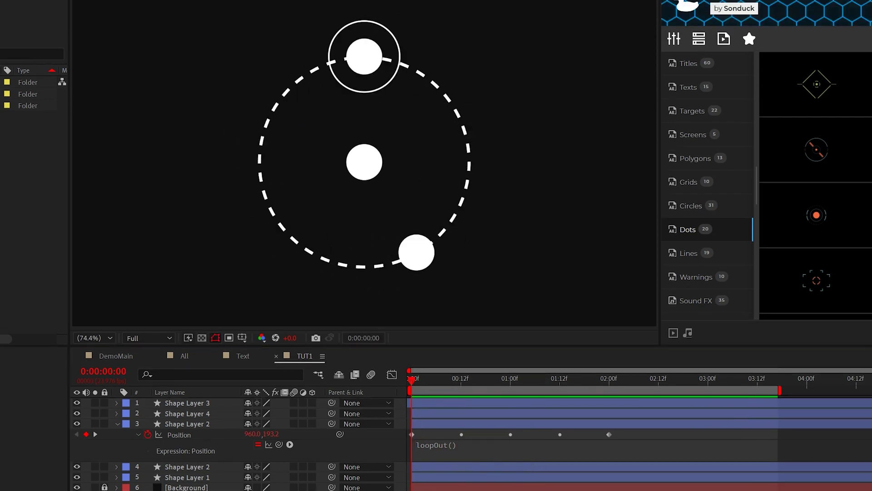
key(space)
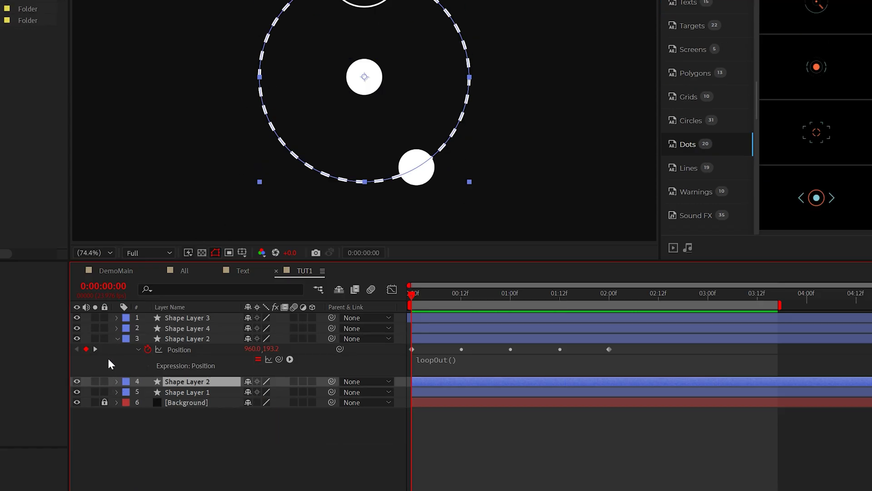
Step: Add Trim Paths to the dashed ring's shape layer
click(117, 339)
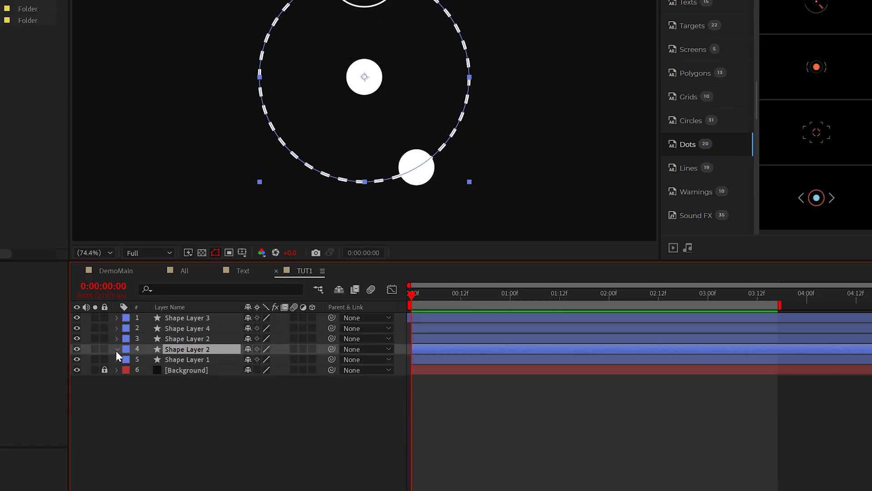
click(116, 350)
click(319, 360)
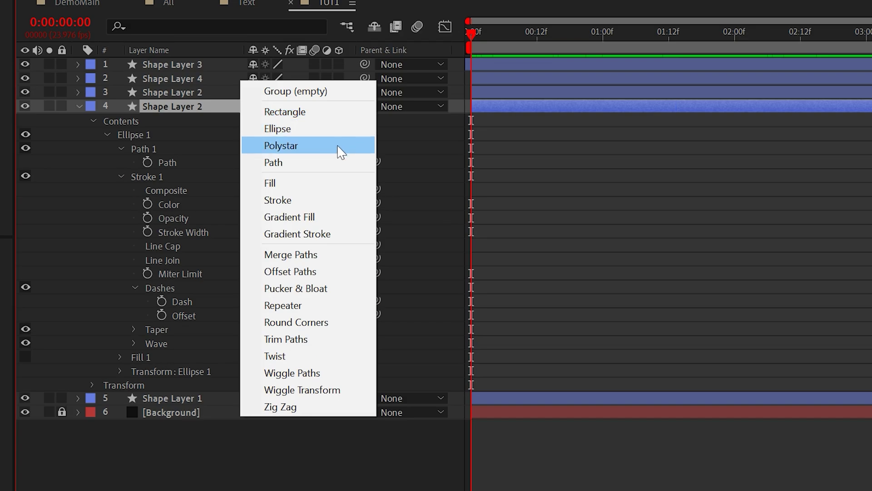
click(326, 343)
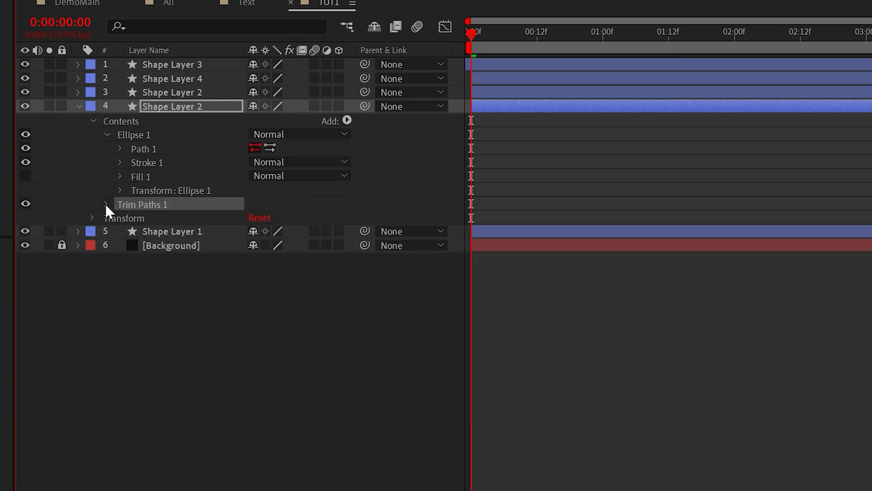
Step: Animate the ring's Trim Paths Start from 100% at 0 s to 0% at 1 s, stretch the animation to 2 s and preview it
click(107, 204)
click(129, 381)
drag(366, 244, 465, 249)
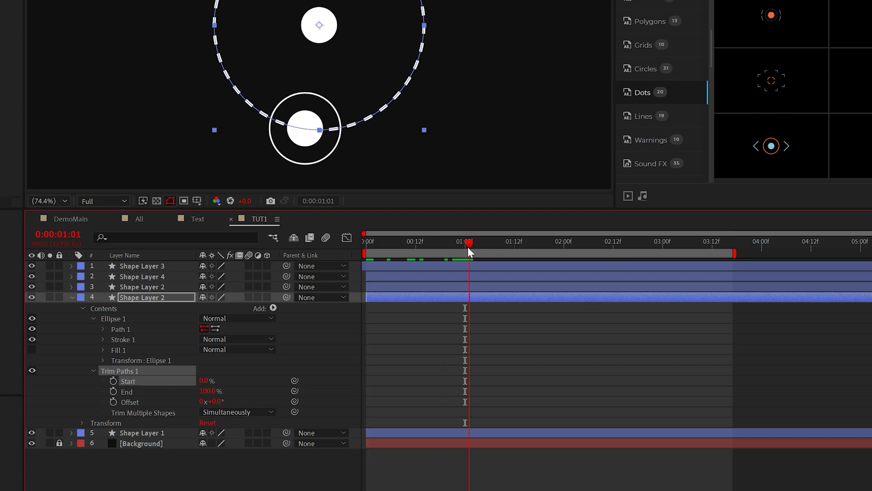
click(113, 380)
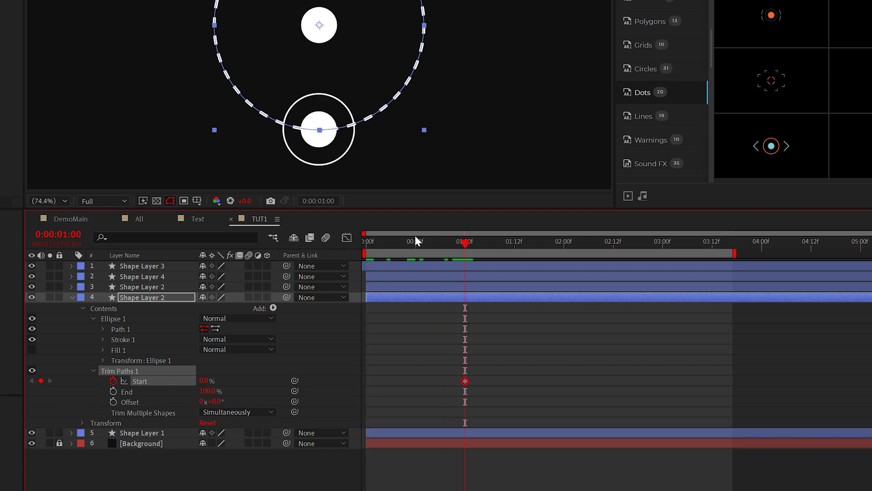
drag(416, 237, 336, 239)
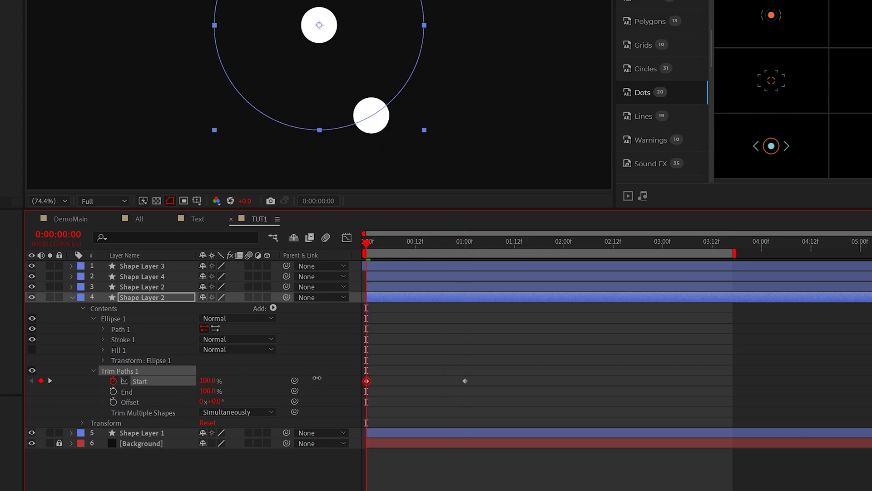
key(space)
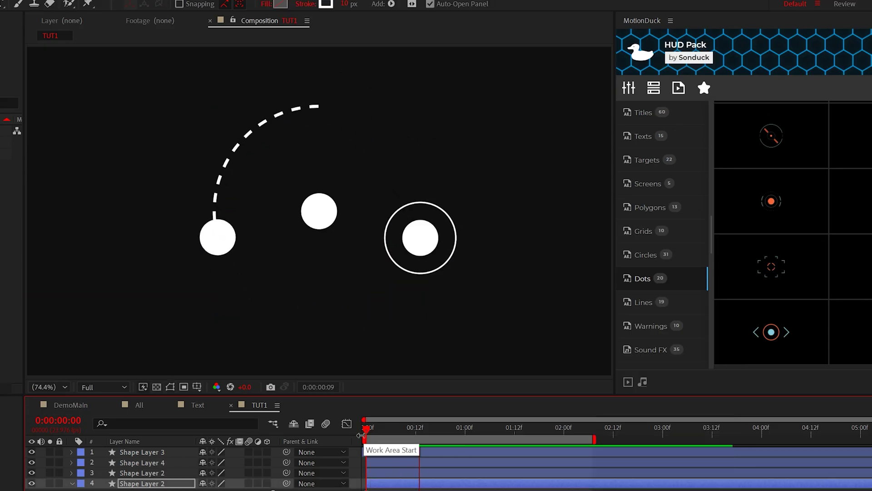
key(space)
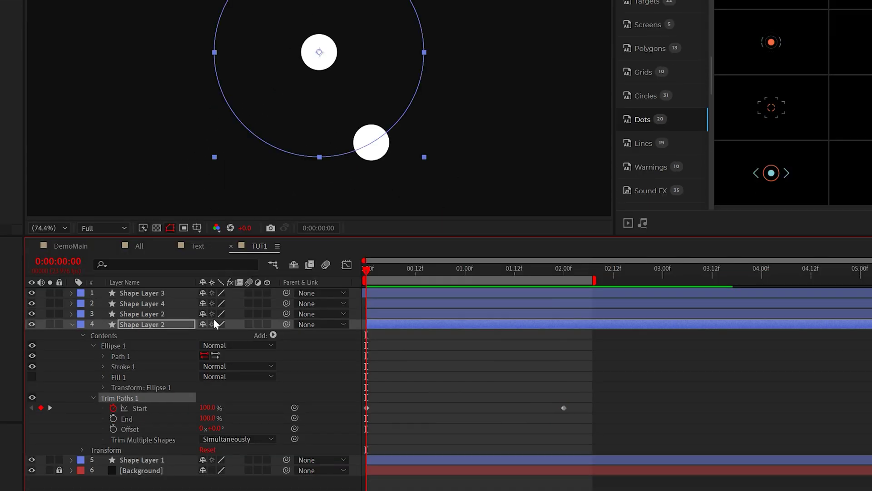
Step: Give the outlined circle a matching animated Trim Paths reveal and preview the composition
click(71, 324)
click(150, 303)
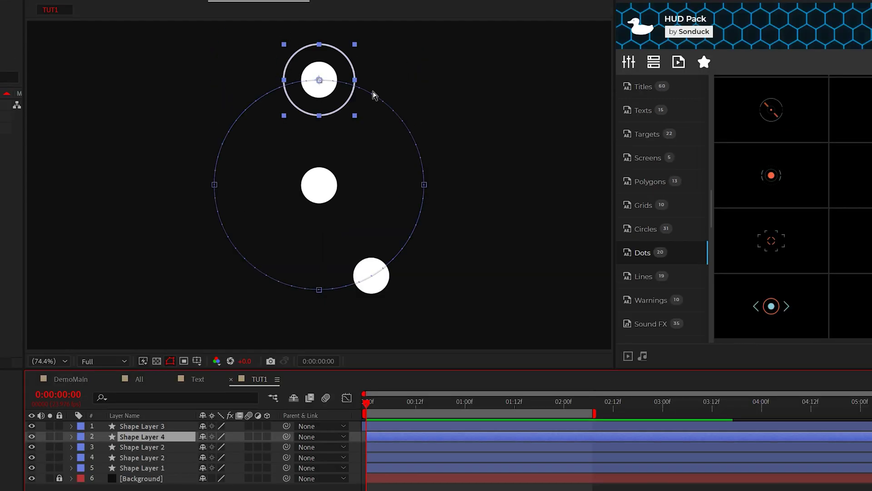
click(392, 135)
key(space)
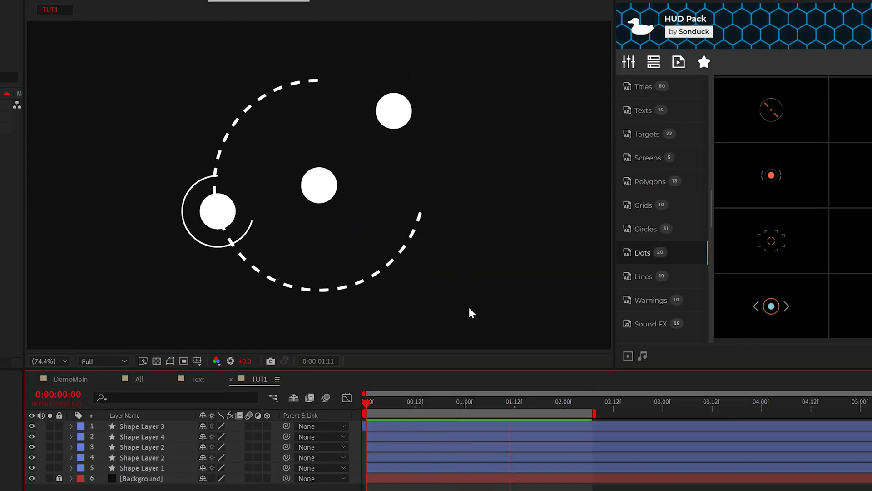
key(space)
Step: Animate the lower dot's Scale from 0% at the start to 100% at about frame 17 with Easy Ease keyframes, and preview it
click(140, 425)
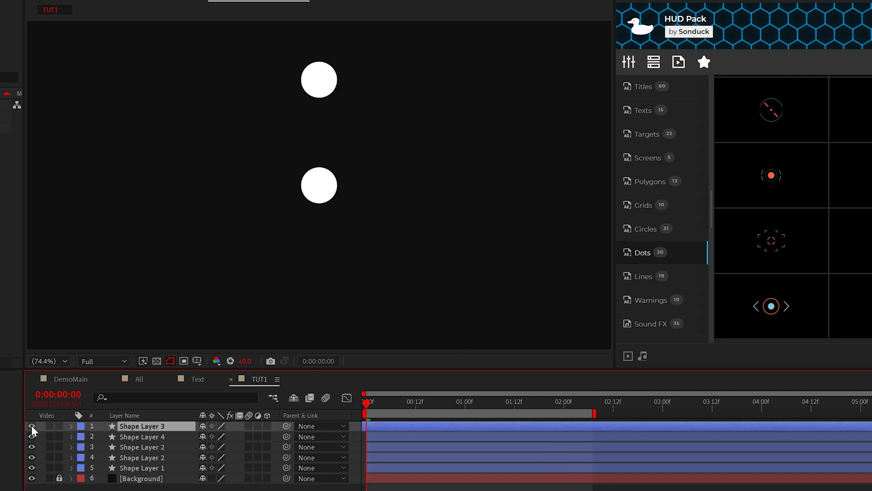
click(70, 426)
click(81, 448)
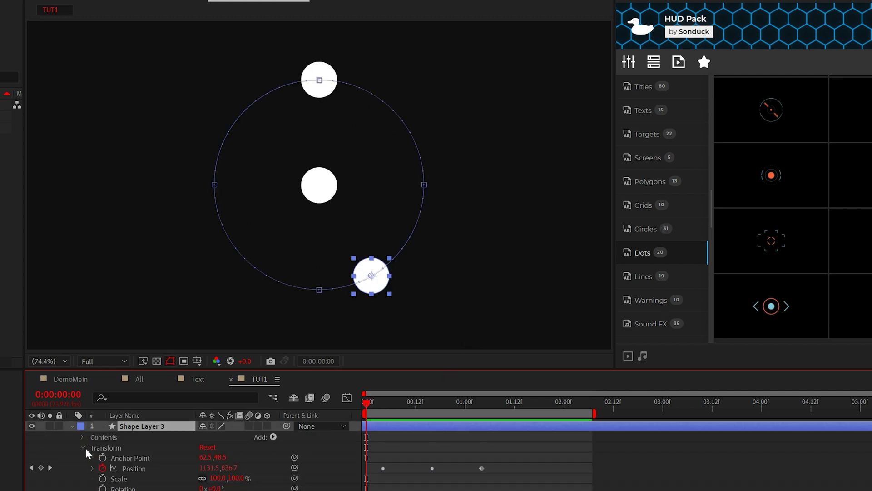
click(103, 374)
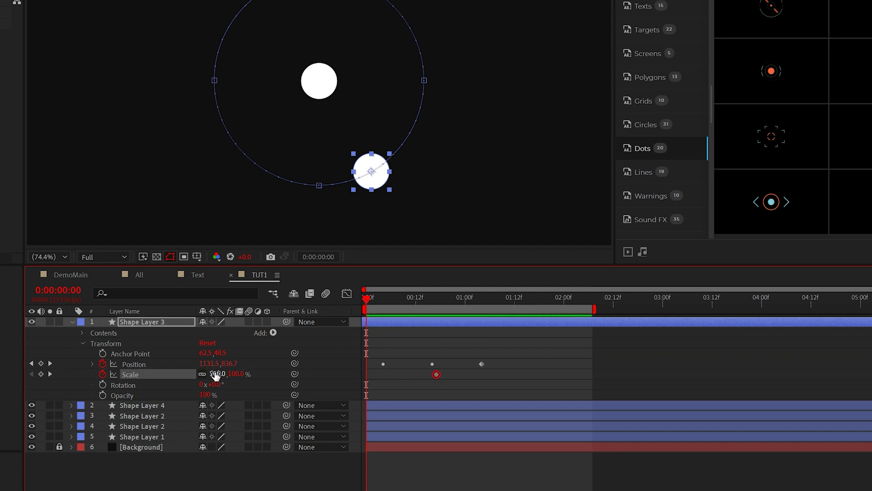
click(373, 386)
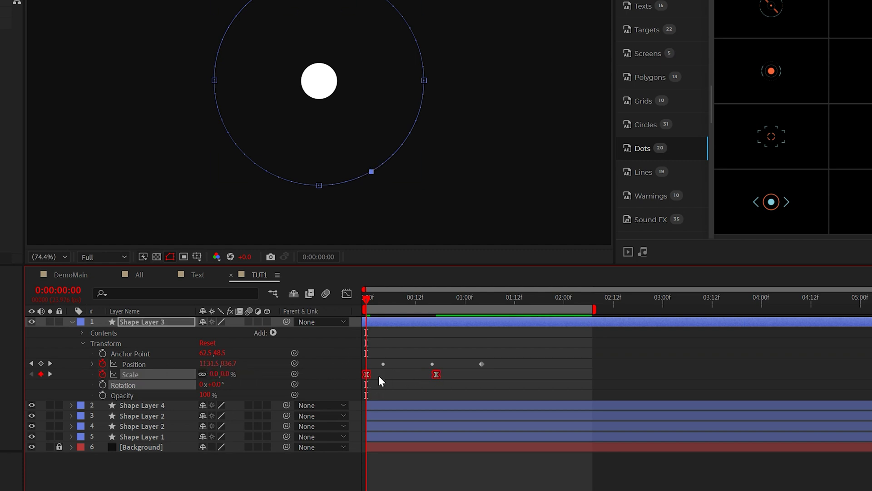
click(330, 487)
key(space)
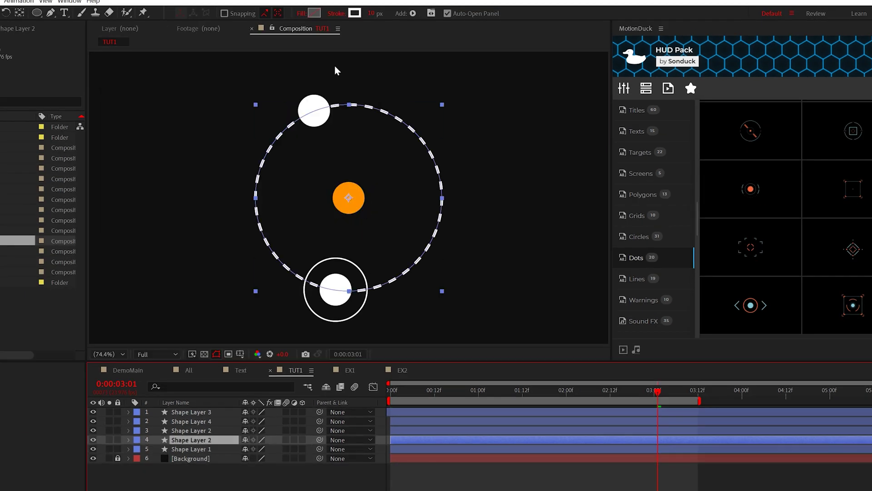
Step: Change the dashed ring's stroke colour to a bright blue with a hue of about 201°
click(355, 14)
click(263, 152)
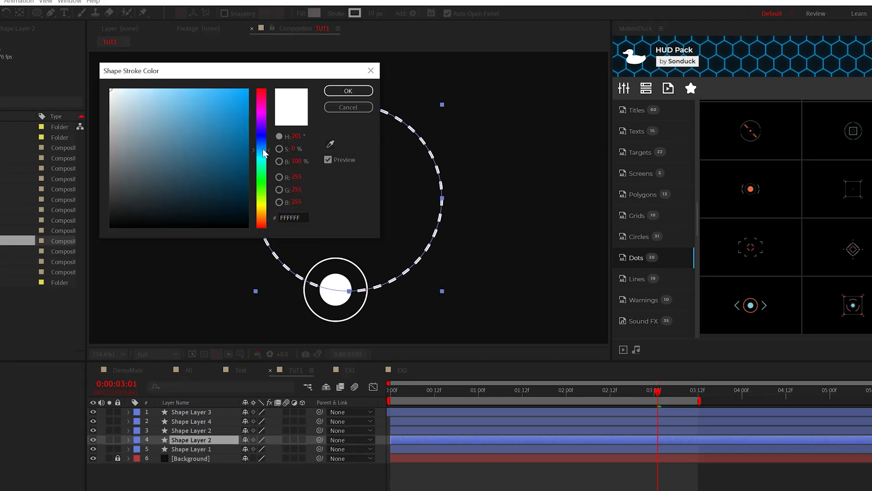
click(232, 96)
click(348, 90)
click(201, 485)
Step: Recolour the fill of the solid dot inside the outlined circle and select the outlined circle's layer
click(191, 430)
click(314, 14)
click(191, 421)
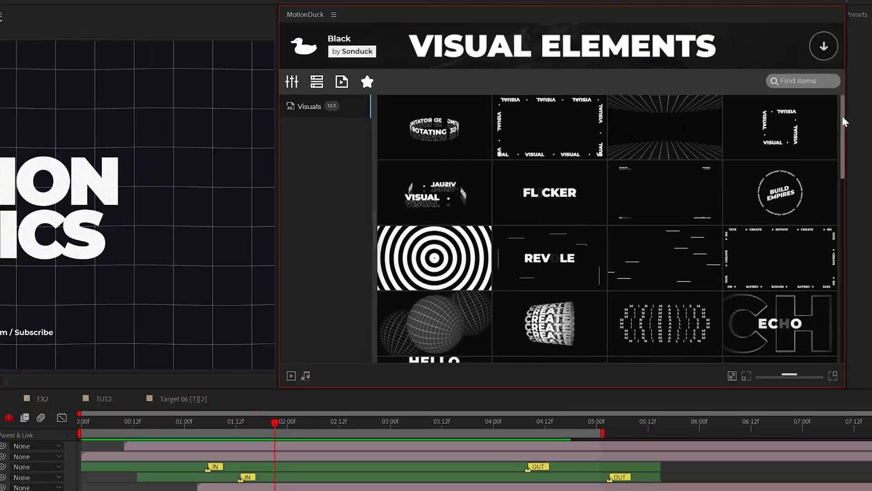
Step: Apply the Visual_12 border animation from the Visuals library and adjust the hue of its Color 01 with the background turned off
drag(843, 116, 849, 197)
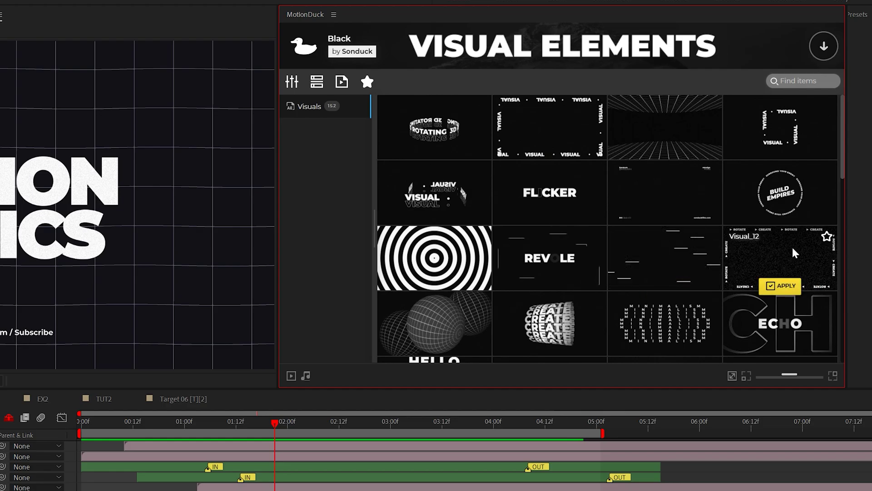
click(780, 285)
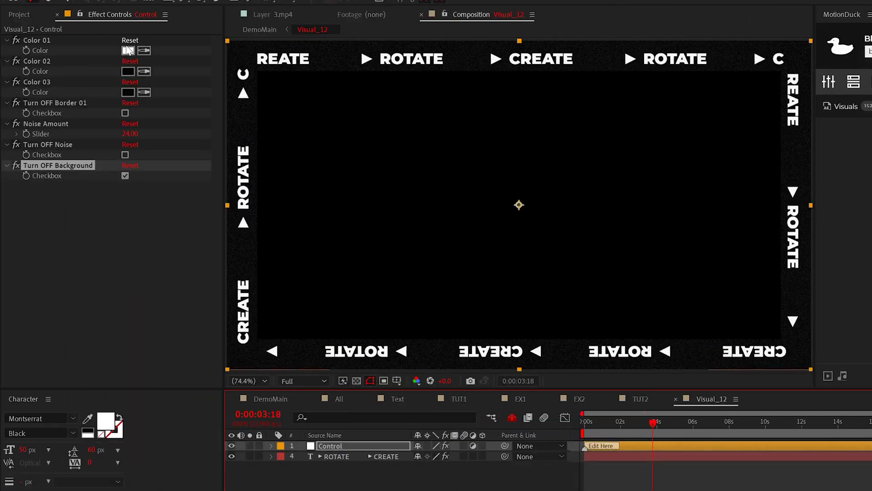
click(128, 51)
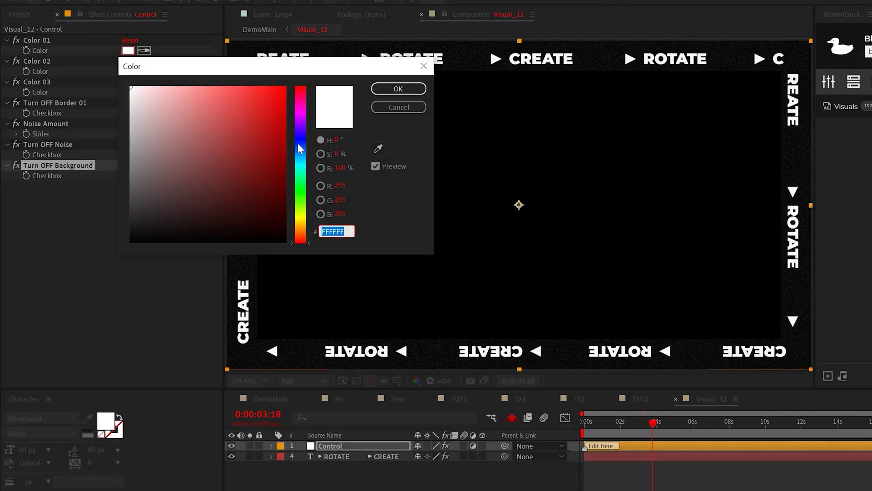
mouse_move(302, 243)
mouse_down()
mouse_move(301, 219)
mouse_move(302, 230)
mouse_up()
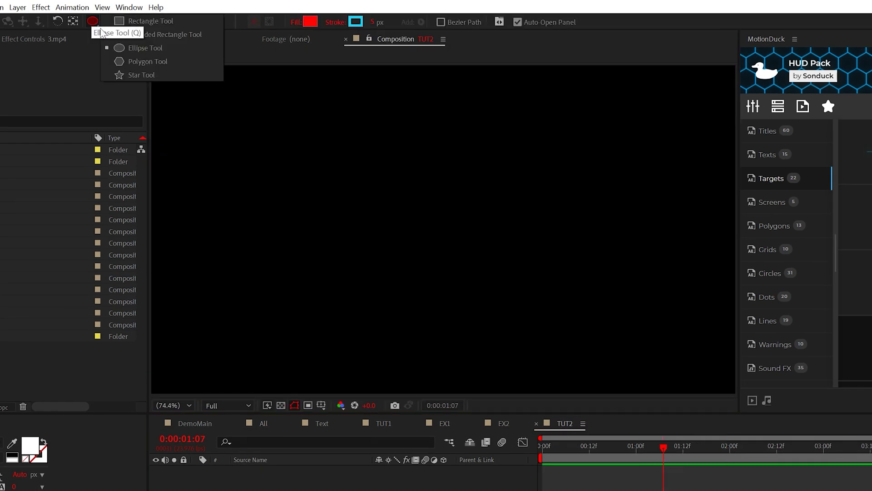
Step: Draw a small polygon, set its Points to 6, and centre the resulting hexagon in the composition
click(144, 63)
mouse_move(430, 191)
mouse_down()
mouse_move(463, 226)
mouse_move(446, 207)
mouse_up()
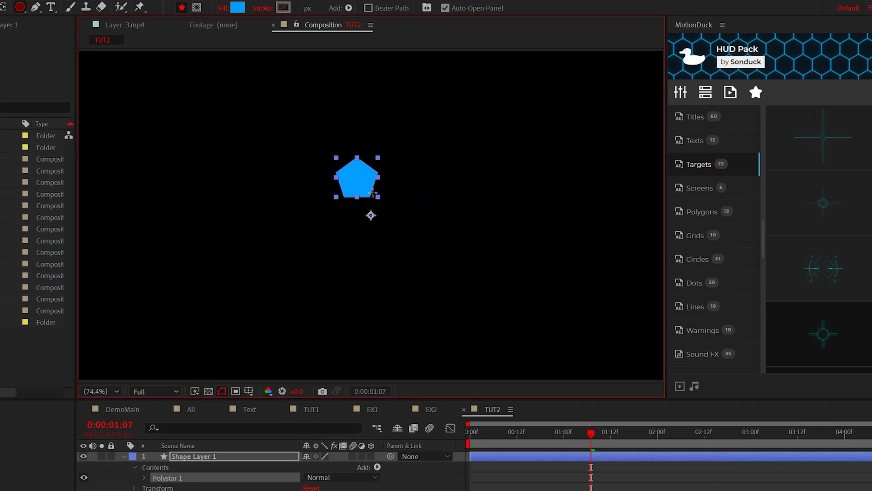
click(145, 477)
click(155, 489)
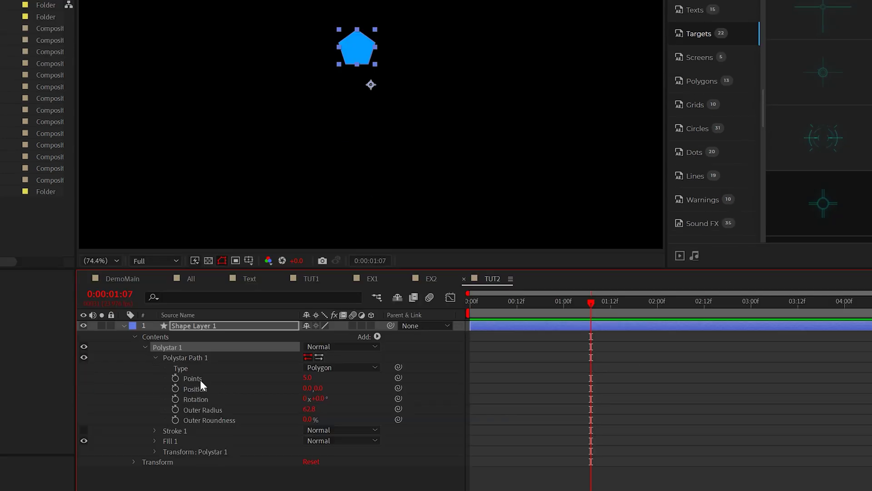
click(200, 380)
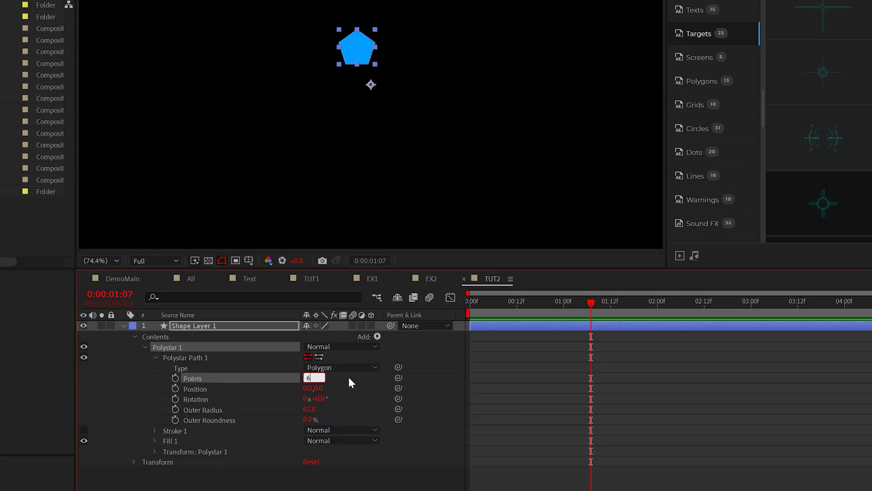
text(6)
key(Return)
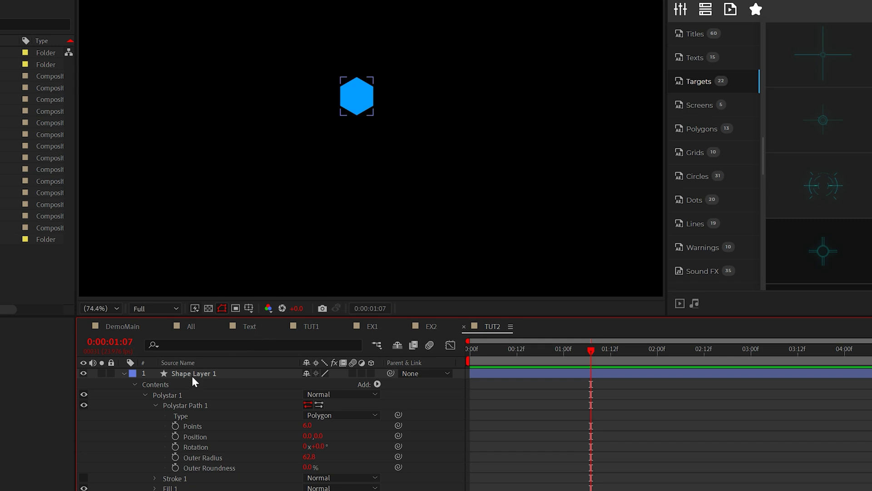
click(192, 377)
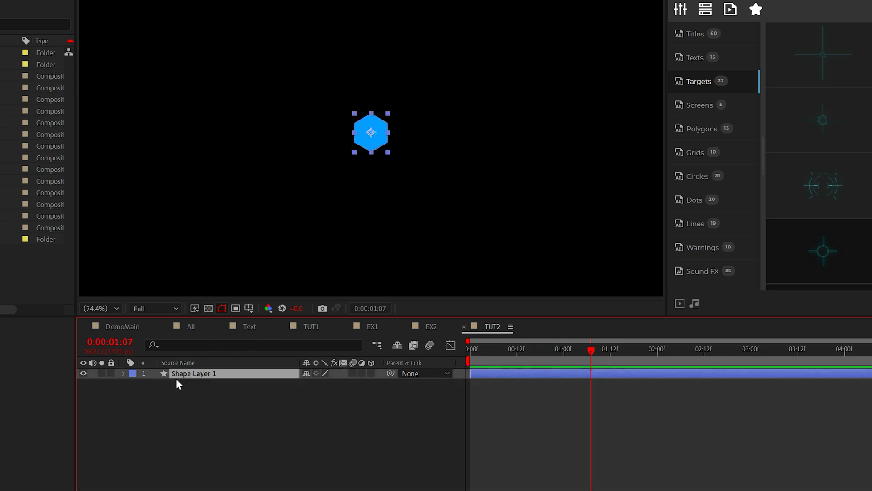
Step: Duplicate the hexagon layer and make the copy a larger outline by increasing its Outer Radius, hiding its fill and showing its stroke
key(ctrl+d)
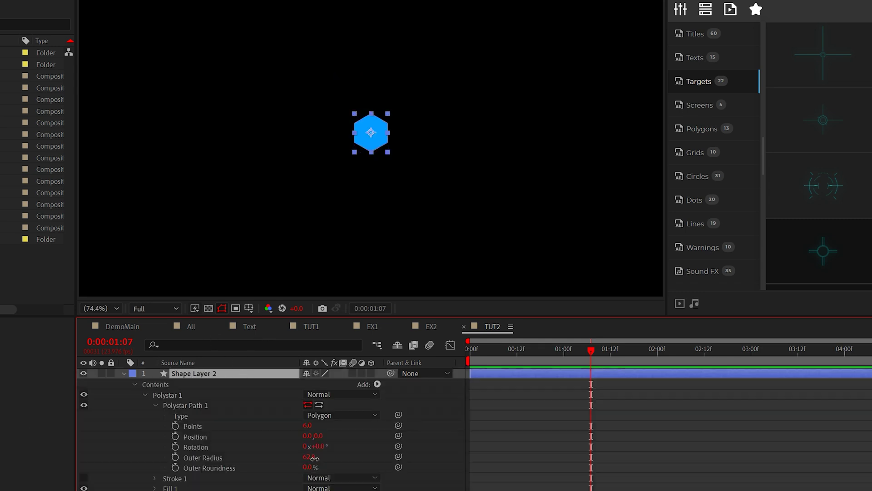
drag(311, 459, 339, 458)
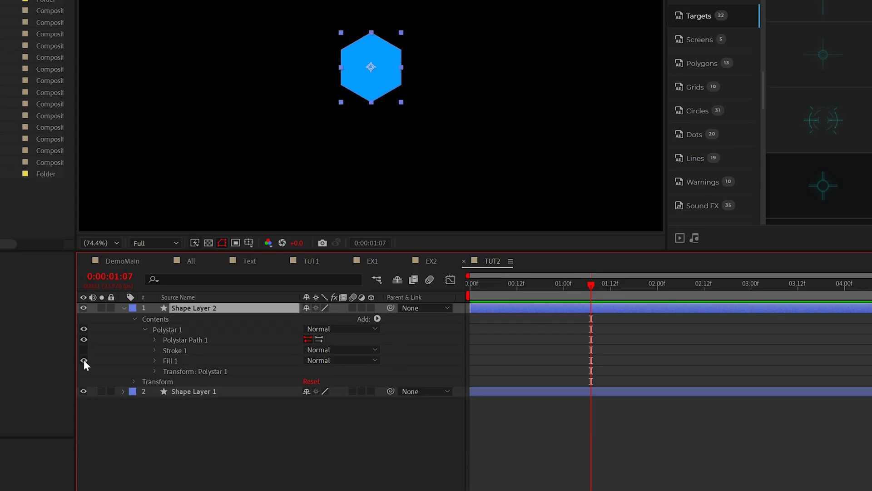
click(84, 360)
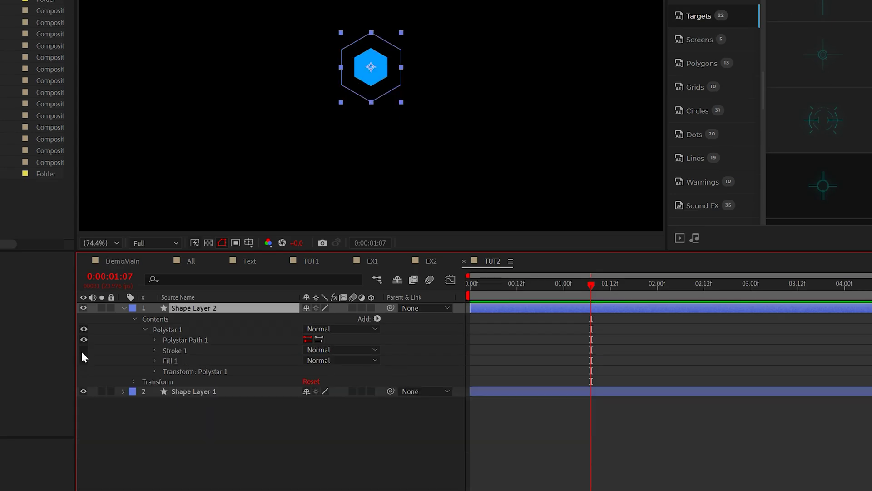
click(83, 350)
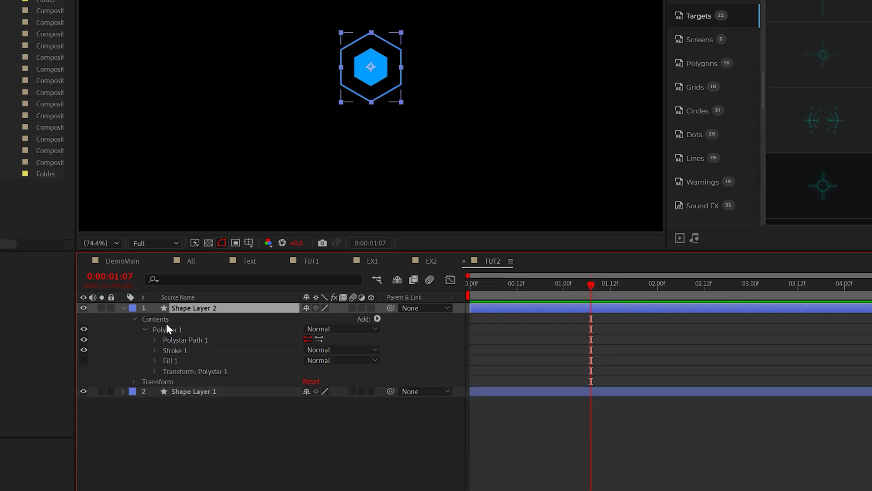
Step: Duplicate the hexagon outline, enlarging the copy's Outer Radius to about 277.8 and thickening its stroke to 27 px
key(ctrl+d)
drag(312, 391, 397, 391)
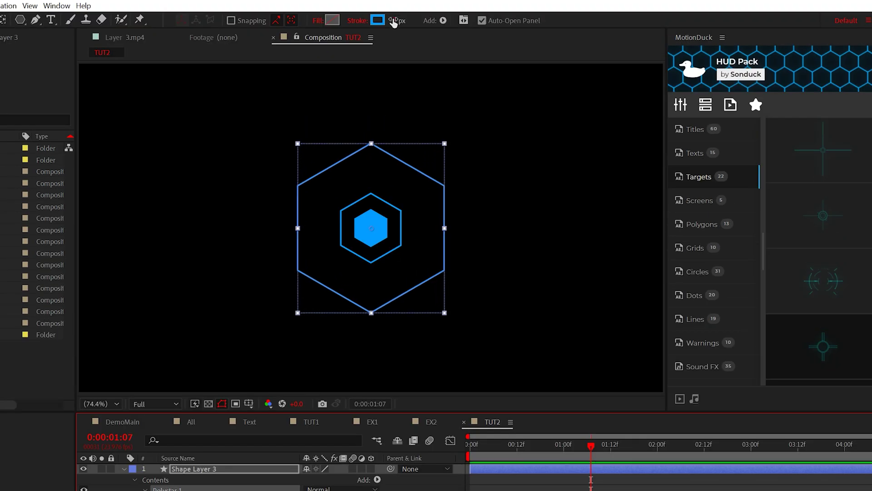
drag(394, 22, 411, 23)
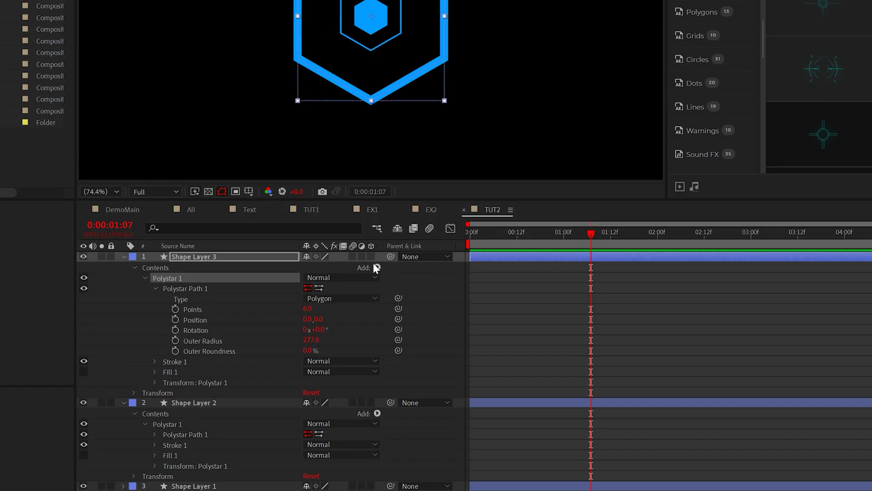
Step: Add Trim Paths to the large thick hexagon, with End at 35% and Offset at 28°, leaving a bracket on its right side
click(377, 479)
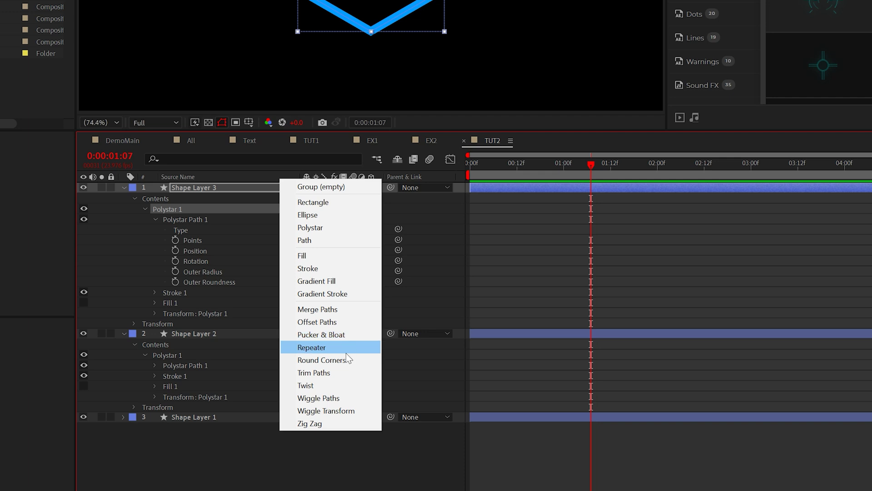
click(313, 442)
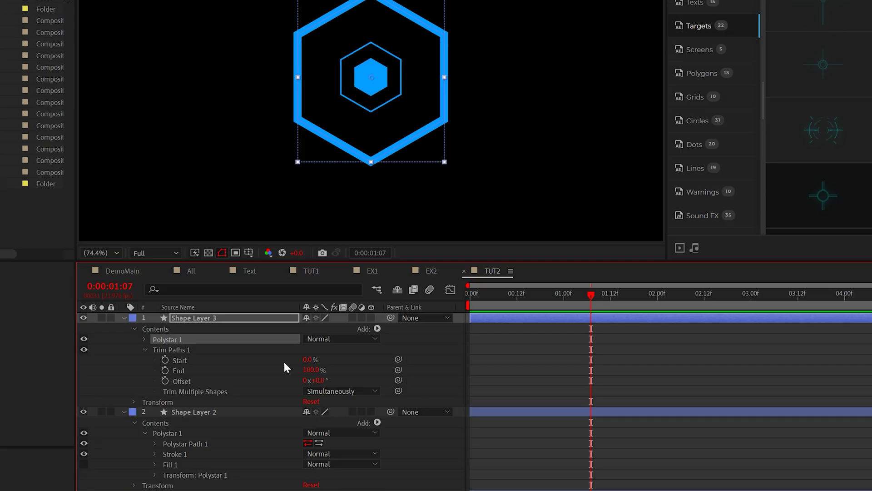
drag(312, 370, 281, 367)
drag(273, 401, 334, 418)
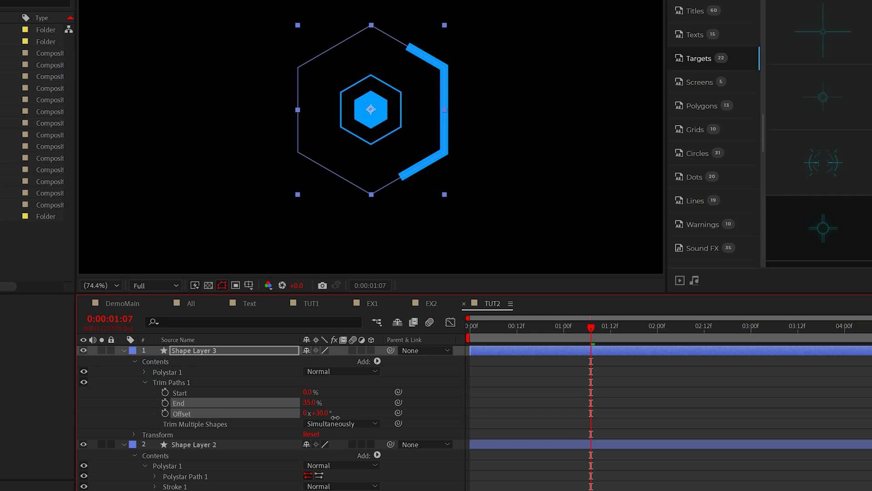
drag(334, 417, 334, 418)
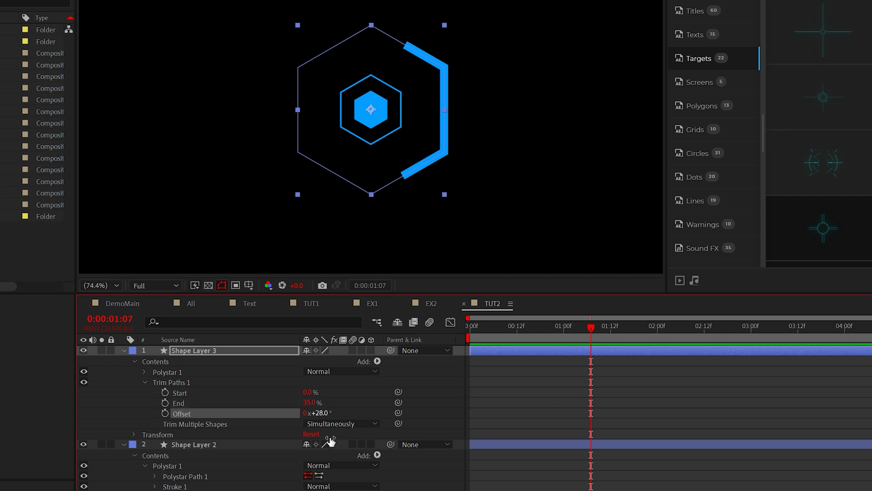
click(330, 489)
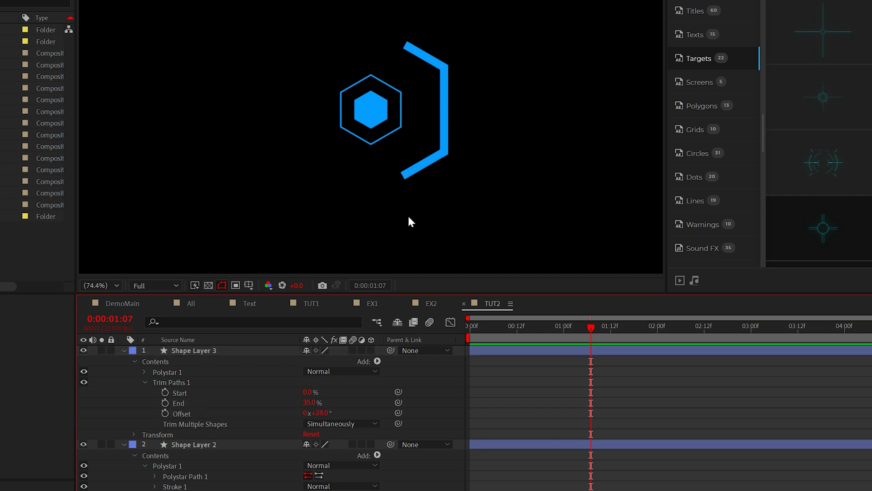
Step: Duplicate the trimmed hexagon and adjust the copy's Trim Paths Offset to form a matching bracket on the left side
click(186, 351)
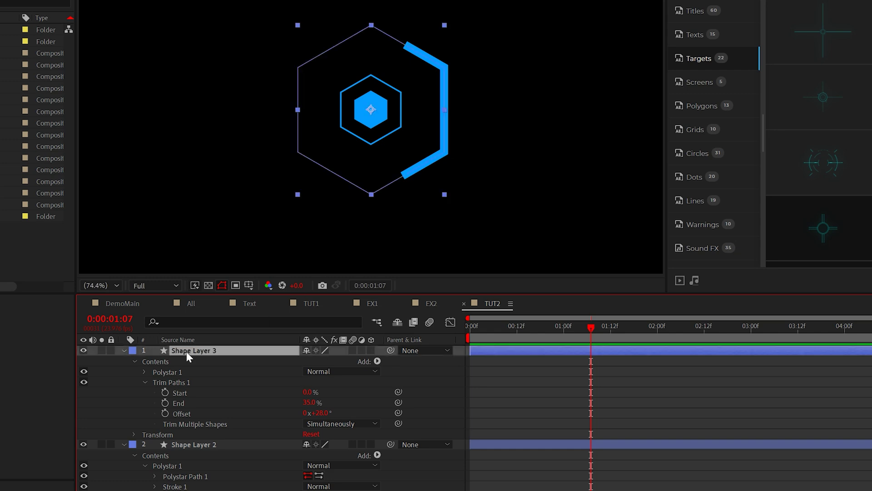
key(ctrl+d)
drag(322, 428, 423, 421)
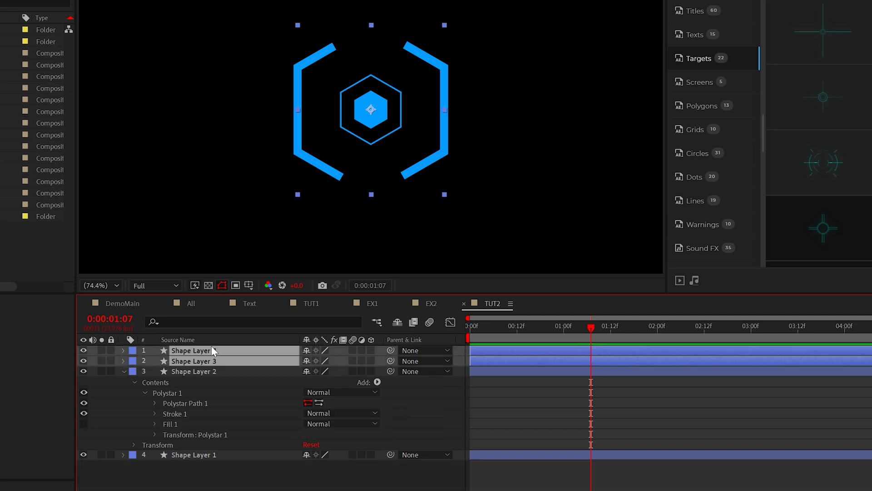
Step: Duplicate both brackets and restyle the right-hand copy with a thin stroke whose Trim Paths End and Offset extend it beyond the thick bracket
key(ctrl+d)
drag(196, 369, 190, 359)
key(u)
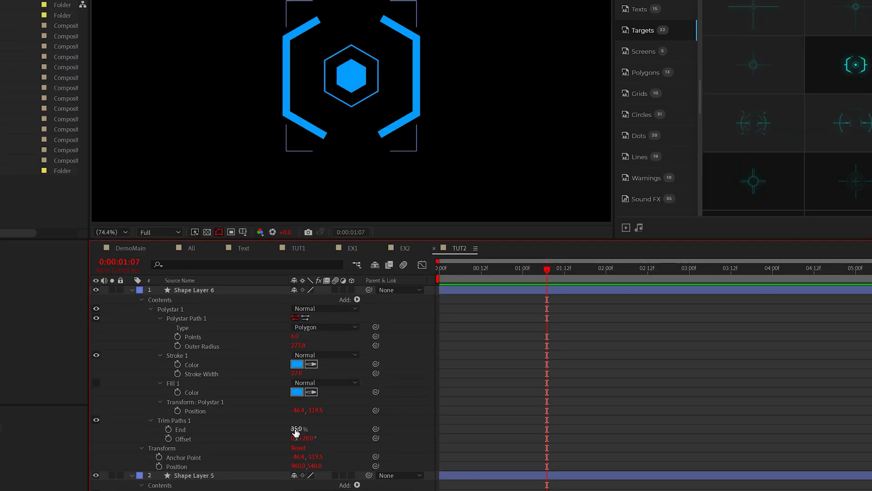
mouse_move(294, 429)
mouse_down()
mouse_move(305, 429)
mouse_move(302, 438)
mouse_move(275, 435)
mouse_move(293, 435)
mouse_up()
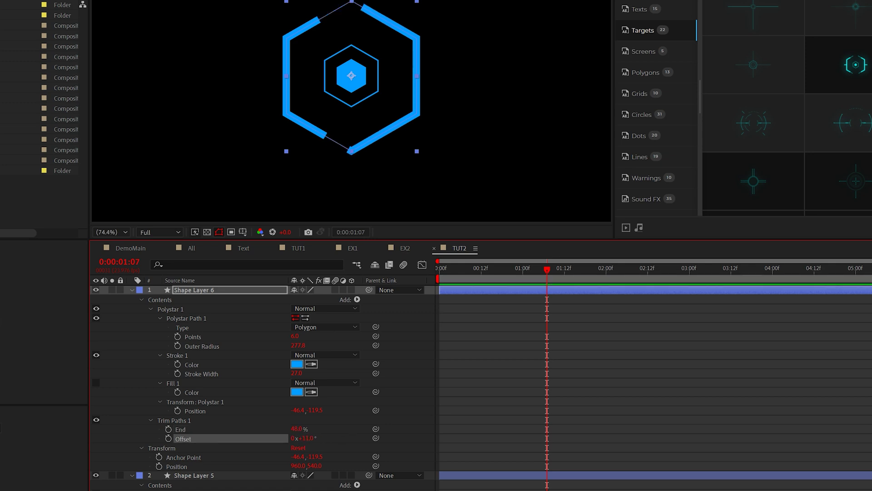
drag(374, 21, 364, 21)
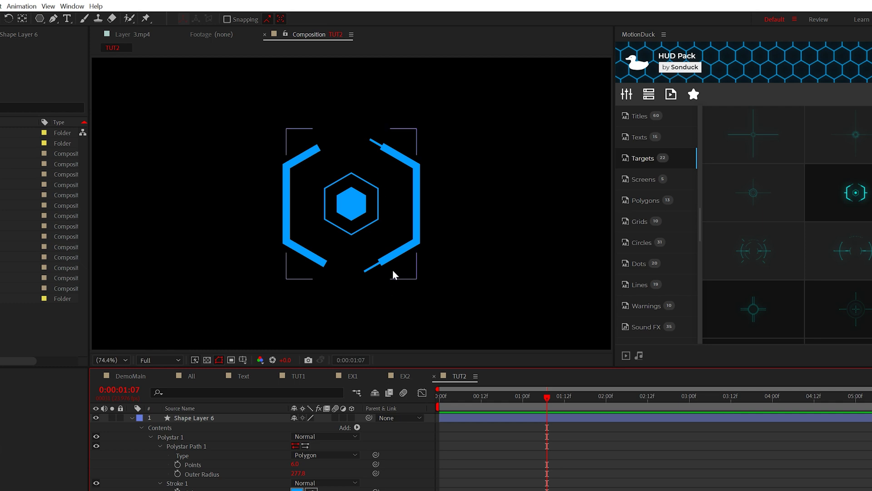
Step: Give the left-hand bracket copy the same thin stroke and extended trim, and collapse the layer properties
click(184, 420)
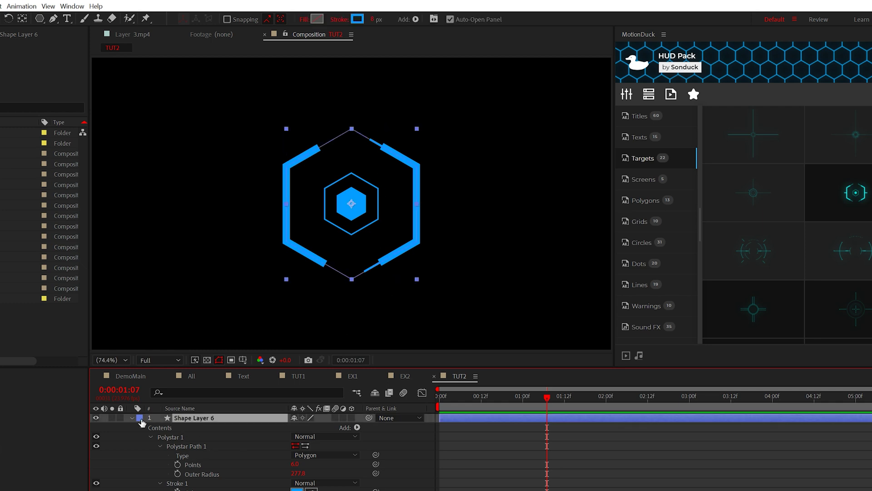
key(ctrl+d)
click(190, 428)
click(443, 225)
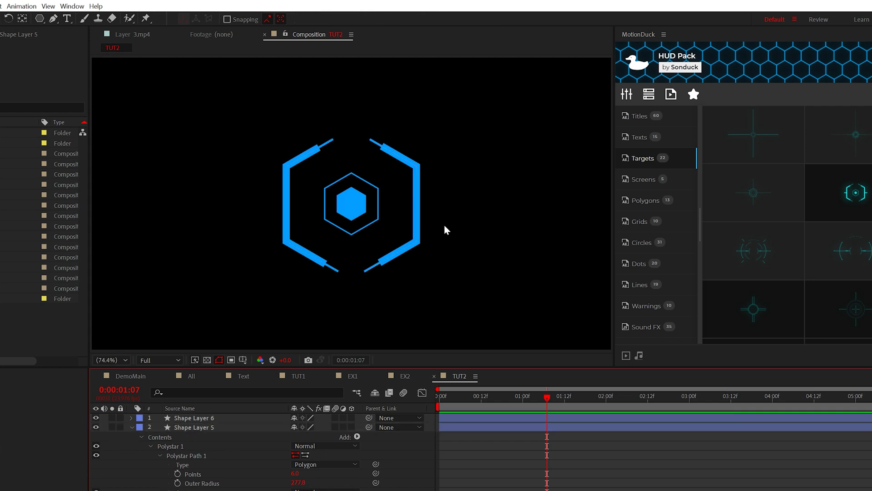
key(u)
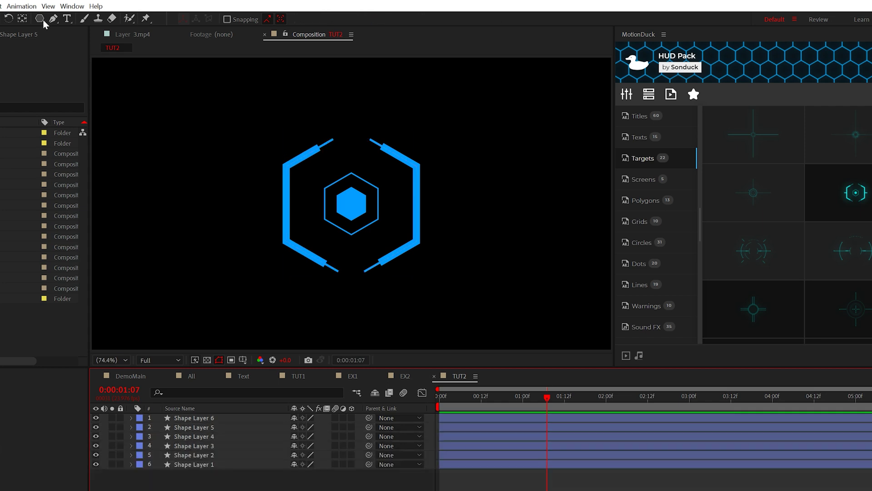
Step: Draw a short horizontal line with the Pen tool, without fill, extending outward from the middle of the left bracket
key(g)
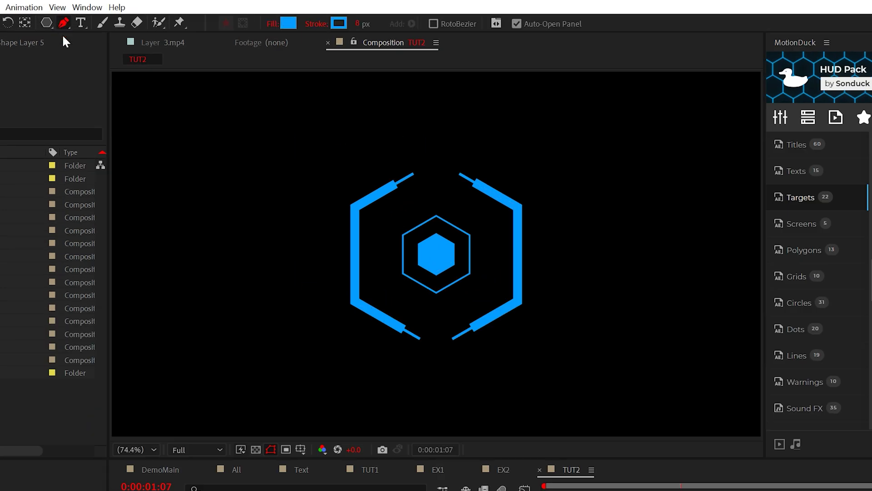
click(271, 25)
click(217, 74)
click(263, 153)
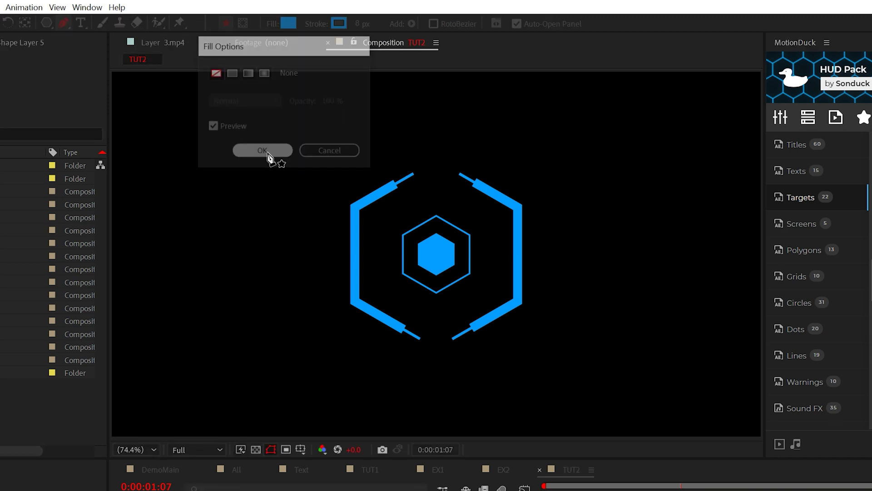
click(318, 255)
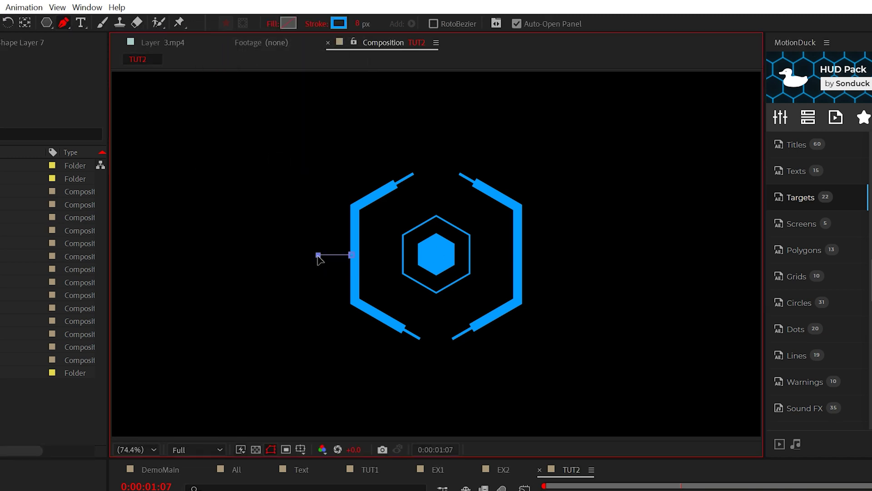
click(191, 488)
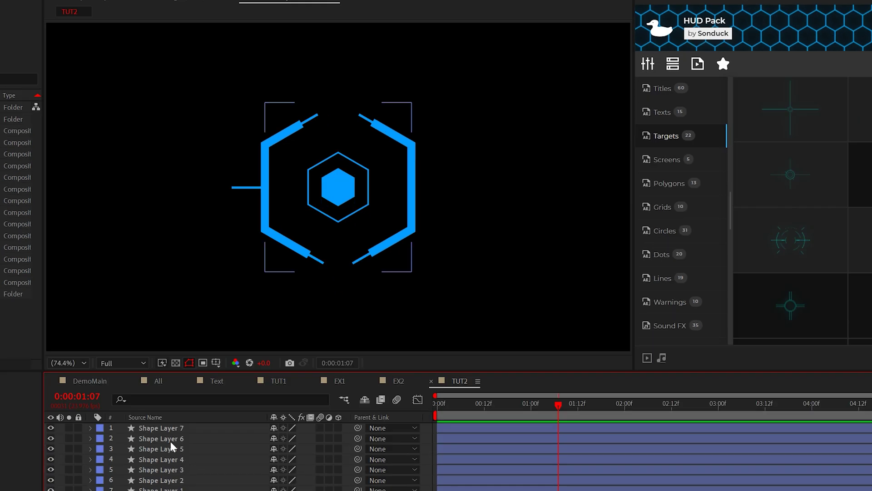
Step: Thicken the horizontal line and place a duplicate of it on the outer side of the right bracket
click(159, 429)
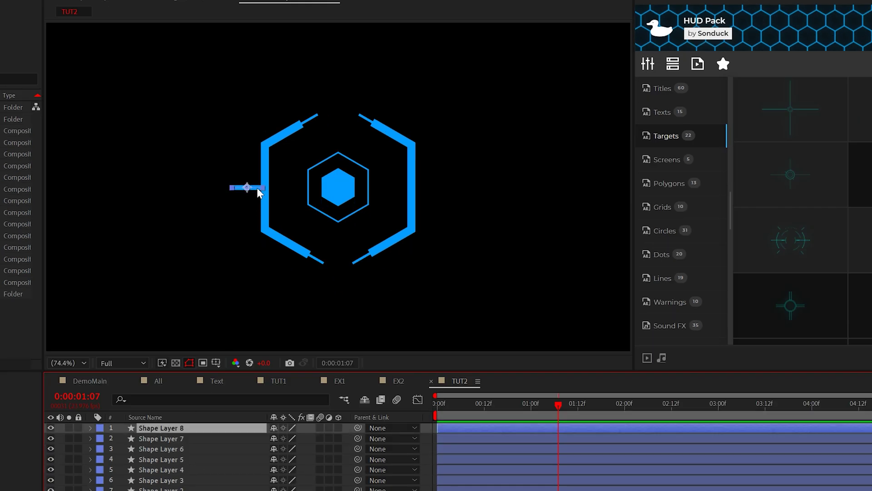
drag(259, 193, 430, 196)
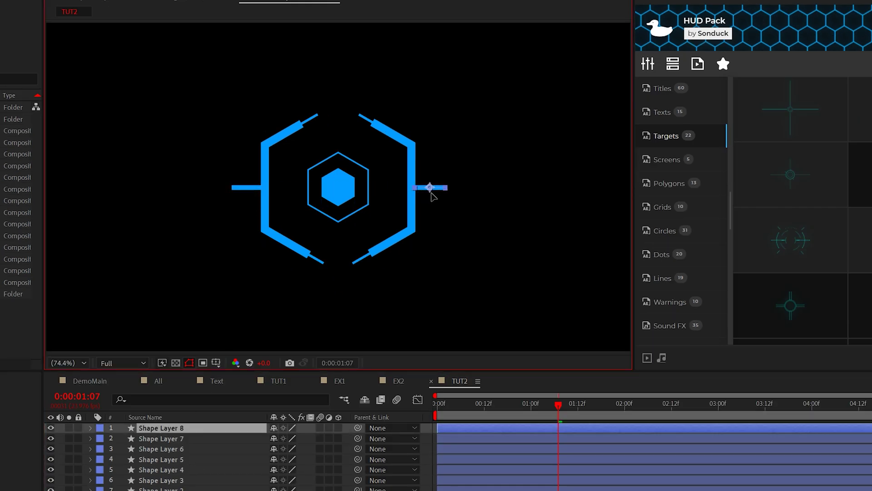
click(190, 488)
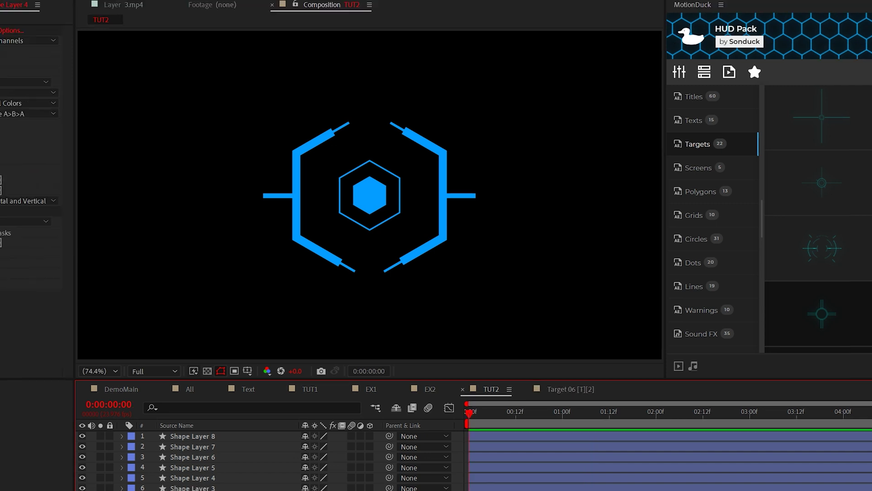
Step: Add an adjustment layer above all the shape layers and apply the Stylize Glow effect to it
click(69, 5)
mouse_move(93, 20)
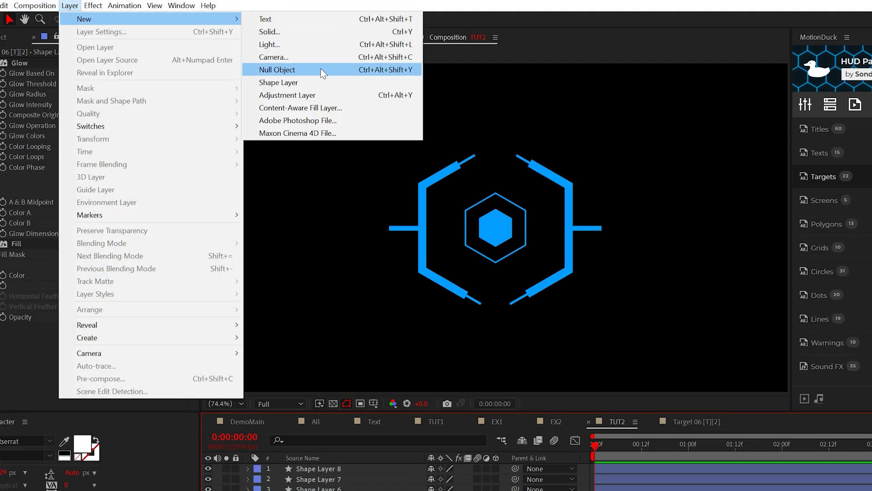
click(313, 94)
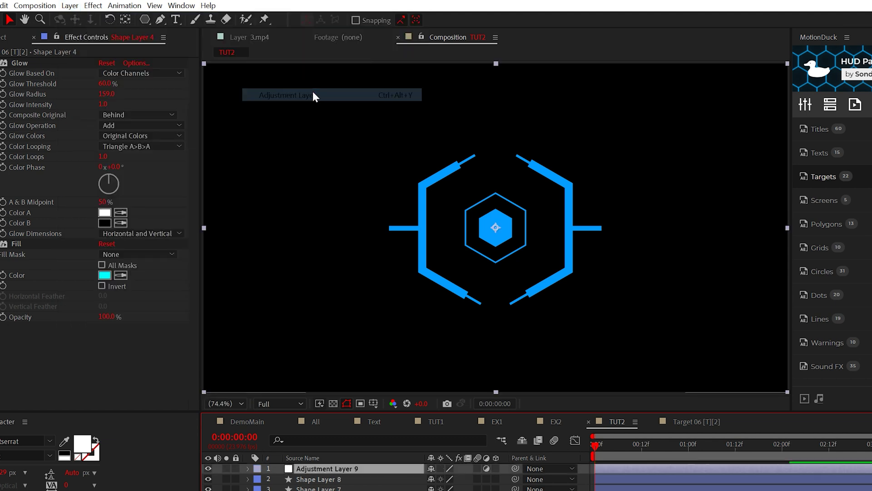
click(93, 6)
mouse_move(129, 367)
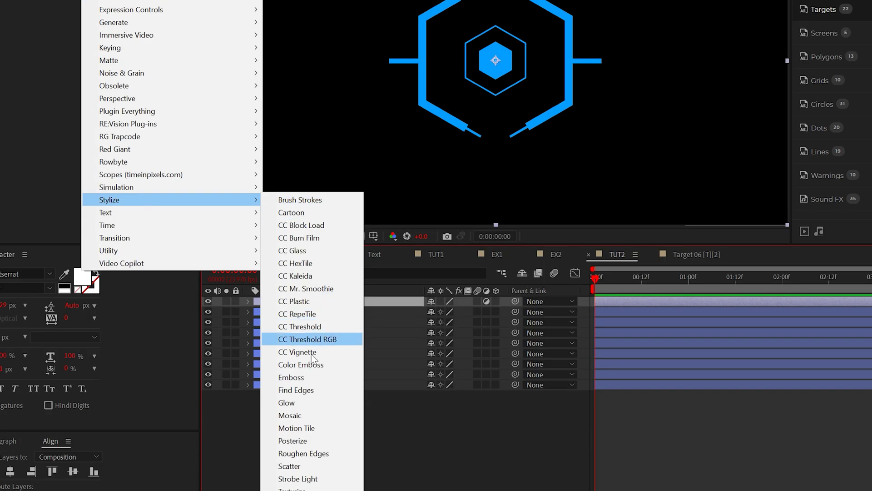
click(313, 402)
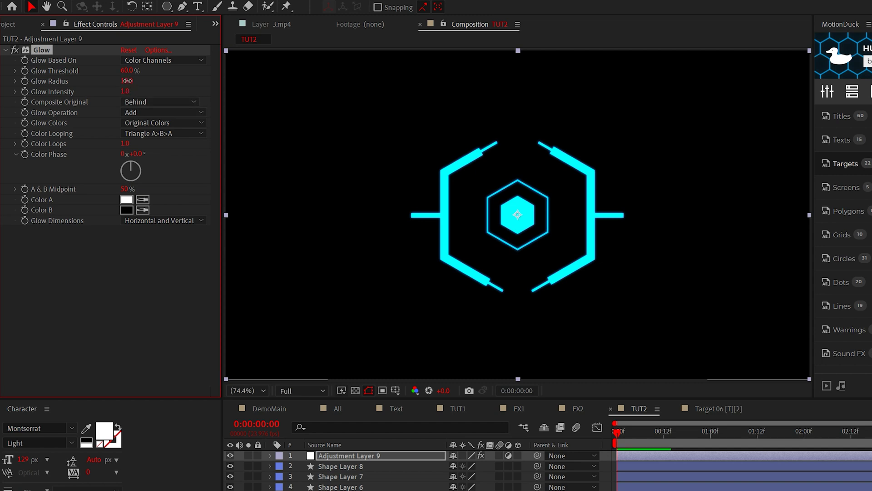
Step: Set the adjustment layer's Glow Radius to 160 and commit the value
text(160)
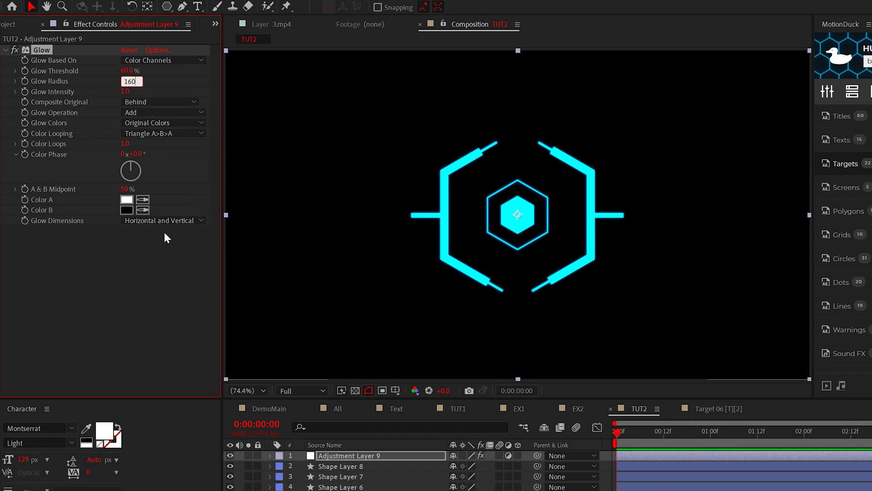
click(127, 312)
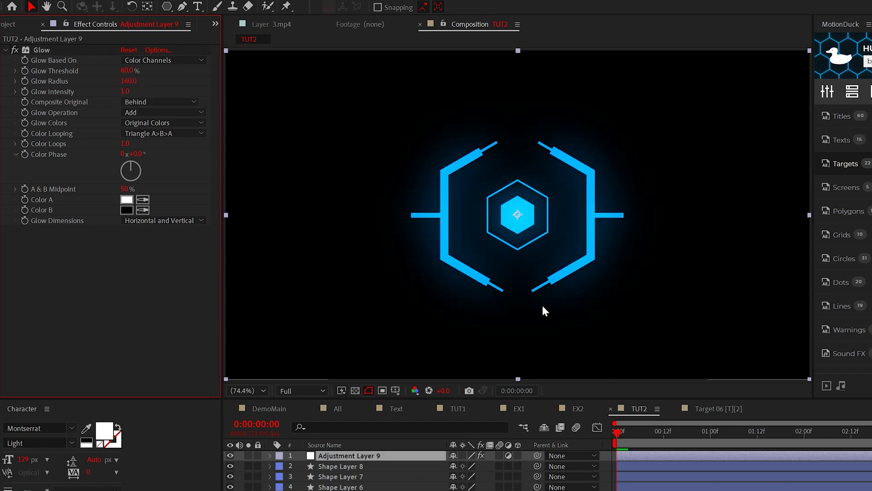
Step: Add a Trim Paths operator to Shape Layer 2, the outlined hexagon around the centre
click(326, 490)
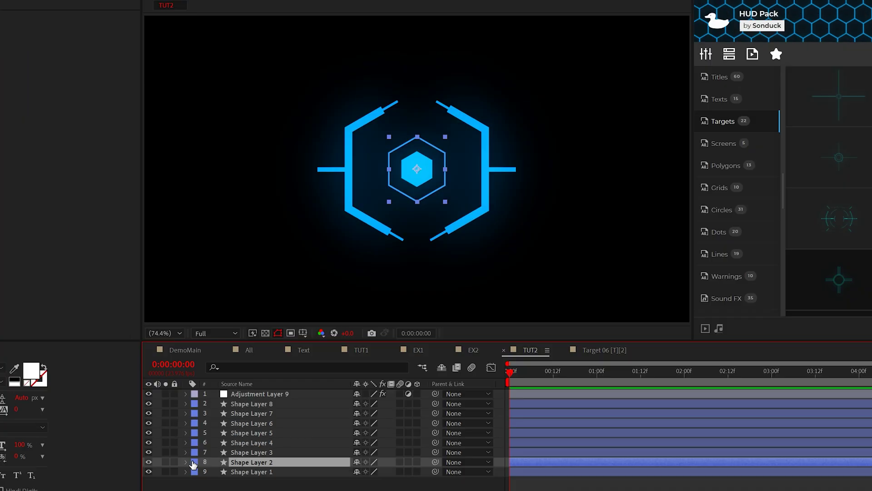
click(131, 417)
click(356, 427)
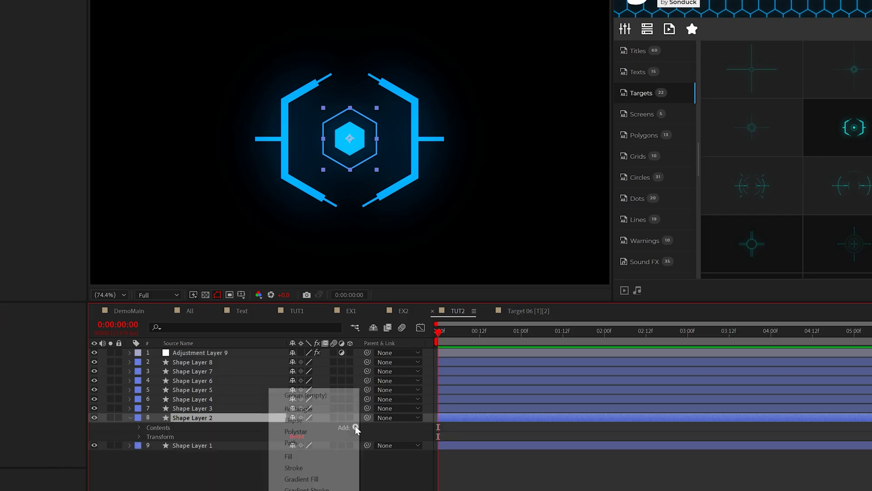
click(300, 432)
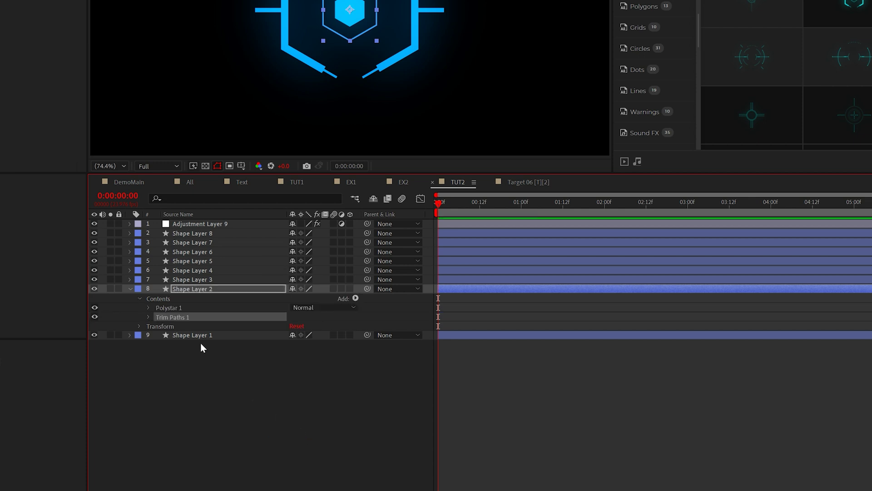
Step: Keyframe the outlined hexagon's Trim Paths Start from 100% at the first frame to 0% at one second
click(149, 317)
drag(293, 337, 202, 333)
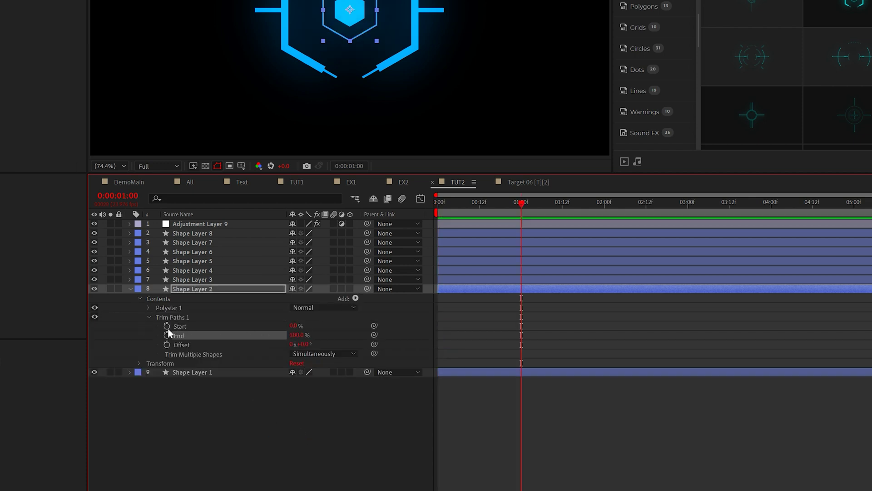
click(167, 327)
drag(510, 205, 376, 212)
key(Home)
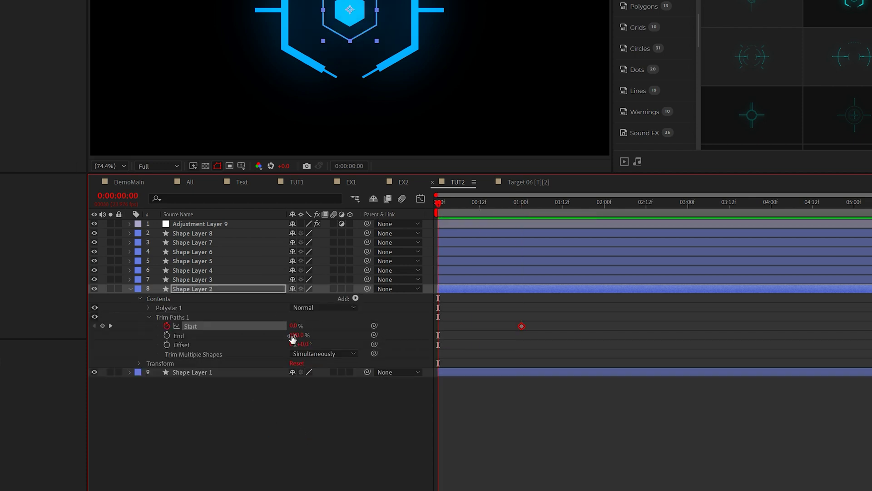
drag(377, 326, 380, 350)
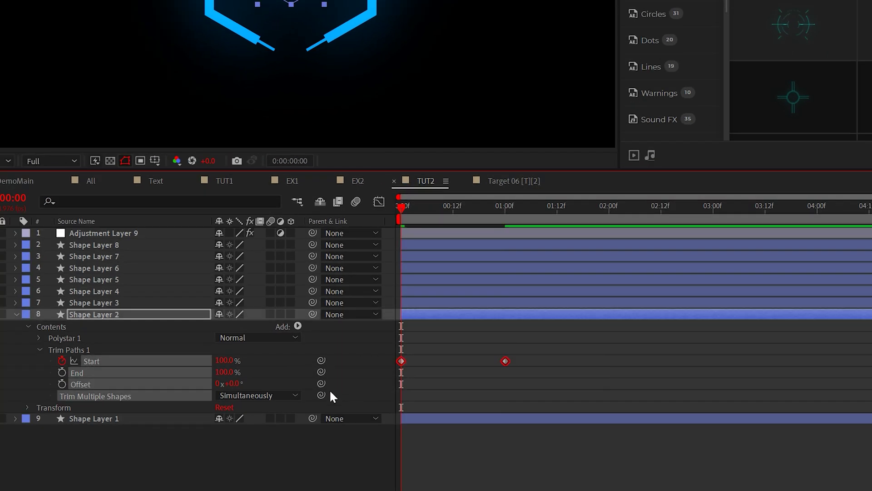
Step: Easy-ease both Trim Paths Start keyframes and stretch their speed-graph handles to 100% influence towards the middle
key(F9)
click(379, 202)
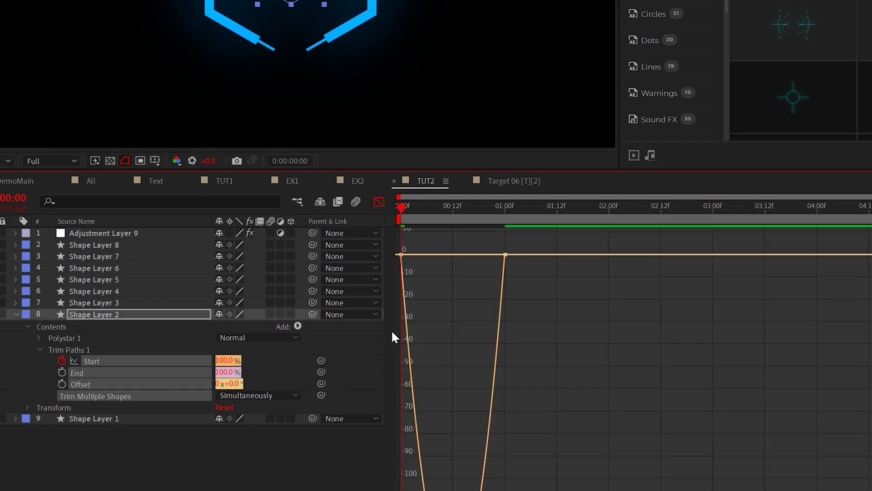
drag(527, 255, 386, 273)
drag(413, 151, 432, 138)
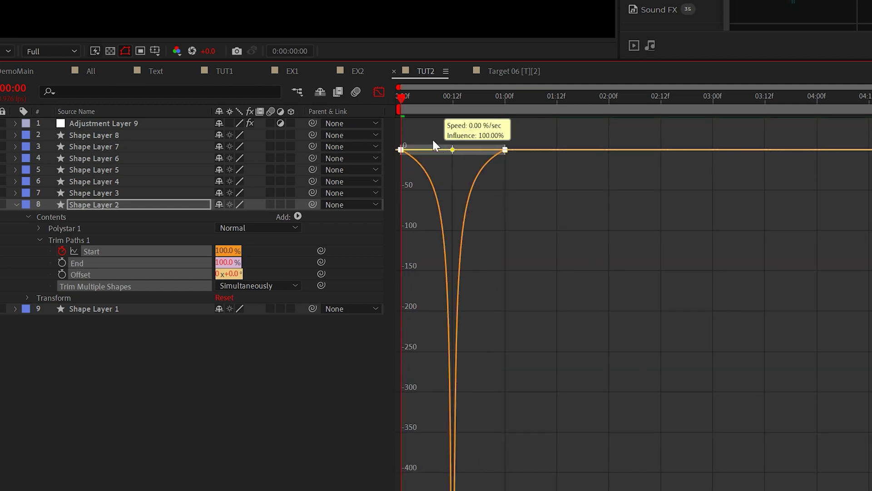
click(379, 92)
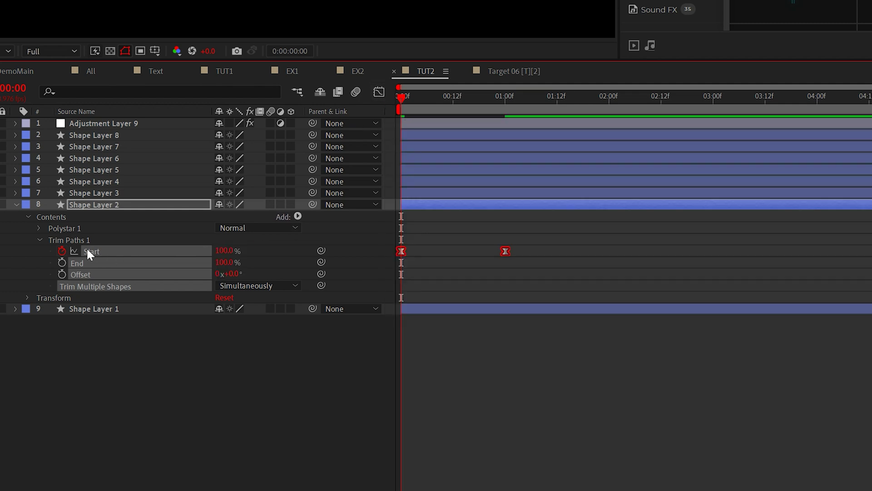
Step: Copy the animated Trim Paths from Shape Layer 2 and paste it onto Shape Layers 3 to 8
click(74, 240)
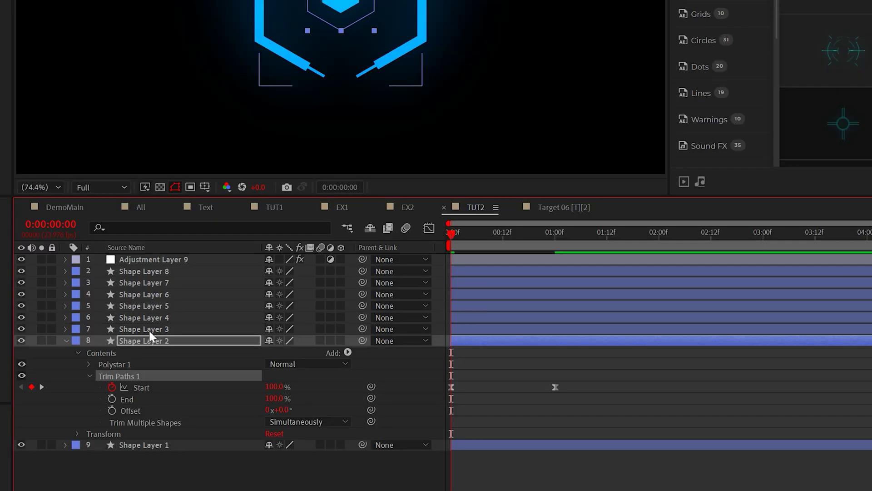
click(99, 193)
shift+click(172, 273)
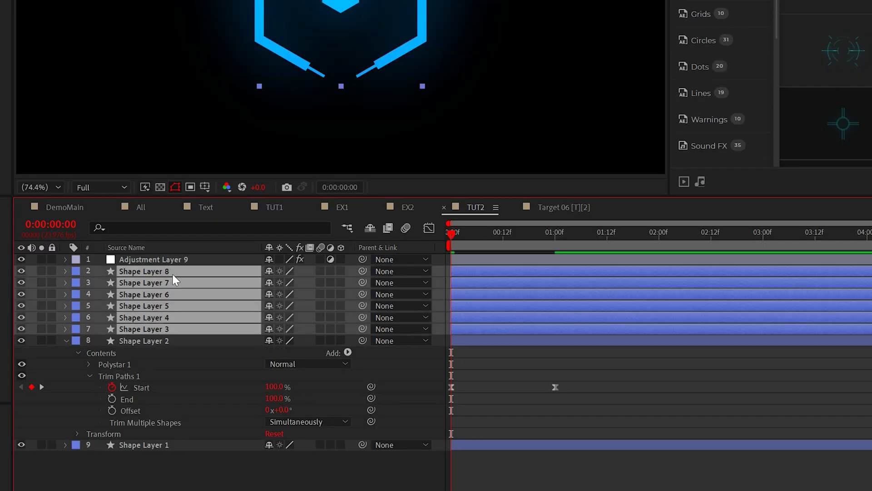
key(ctrl+v)
Step: Animate the solid centre hexagon's Scale from 0% at the first frame to 100% about 6 frames in, with Easy Ease
click(191, 445)
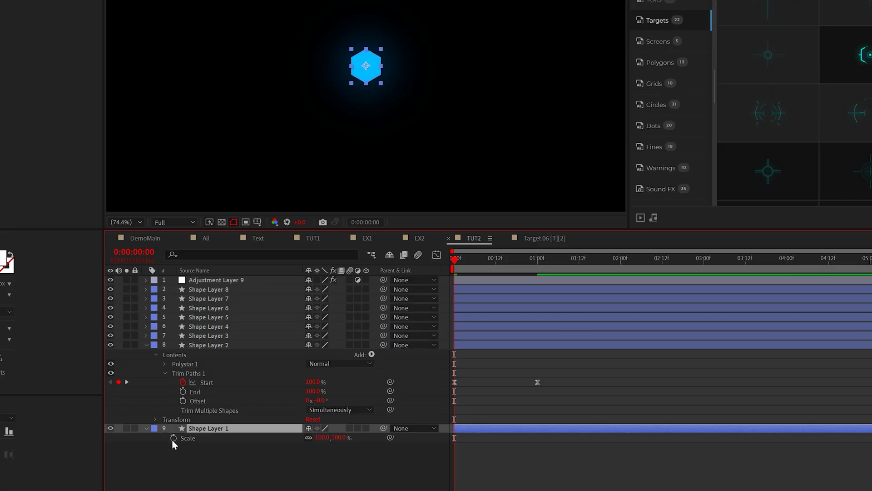
click(173, 438)
drag(454, 438, 475, 438)
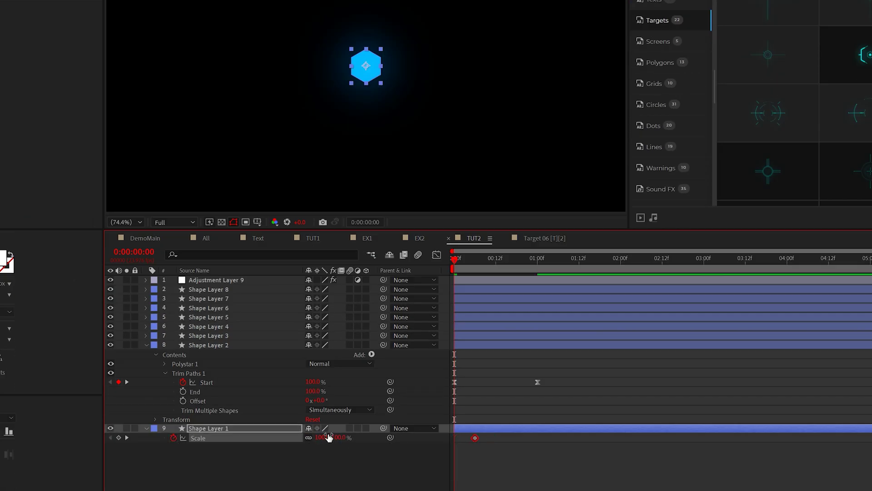
click(325, 437)
text(0)
key(Return)
key(F9)
Step: Stagger the bracket and line animations by shifting Shape Layers 3, 4, 6, 7 and 8 a few frames later by differing amounts
drag(466, 327, 541, 307)
click(491, 298)
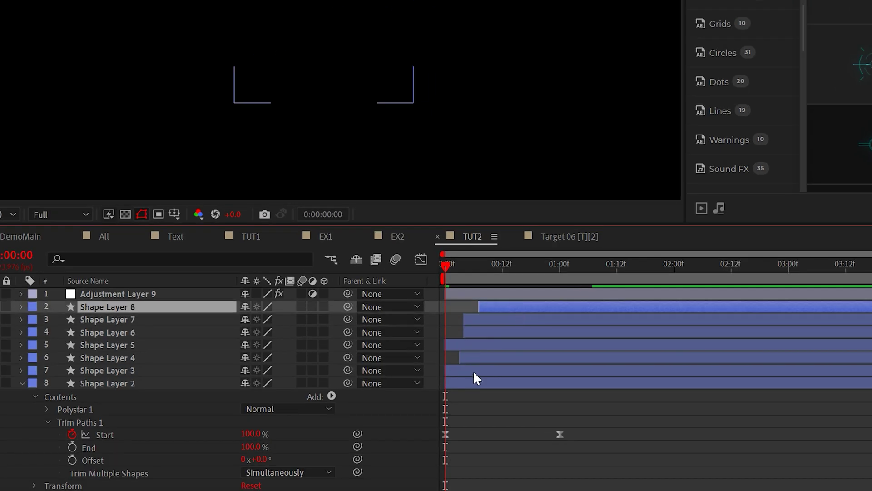
drag(474, 373, 509, 372)
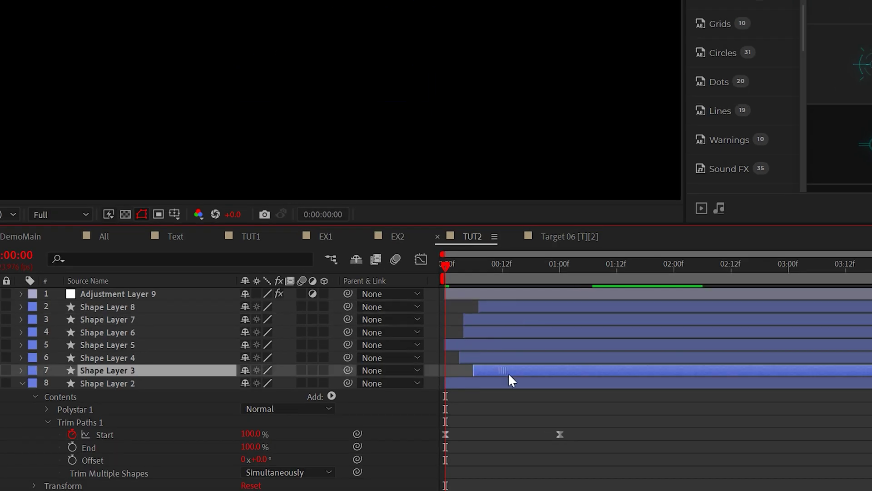